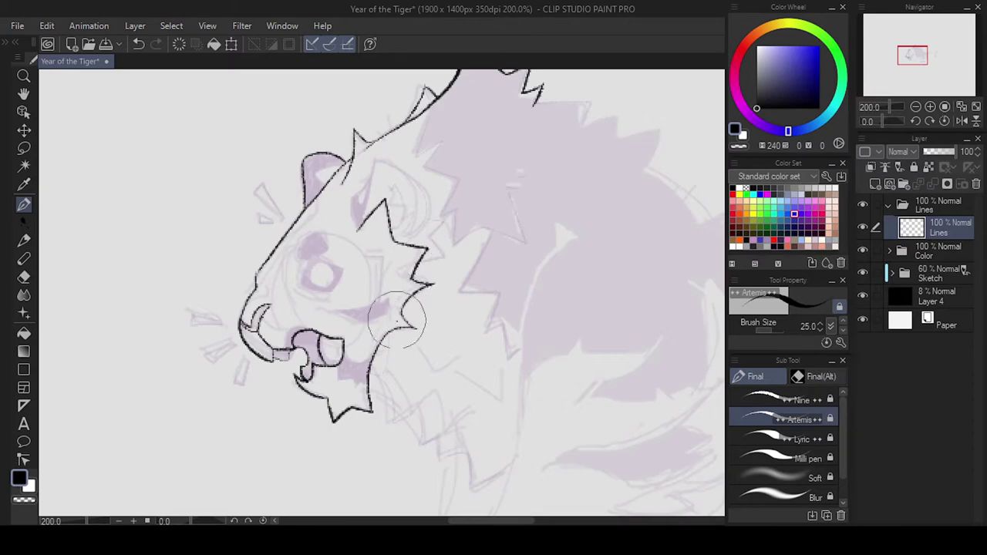
# Ink the tiger's round pupil and the small accent marks around its muzzle and forehead with the Artemis pen
pyautogui.moveTo(245, 359); pyautogui.dragTo(237, 383)
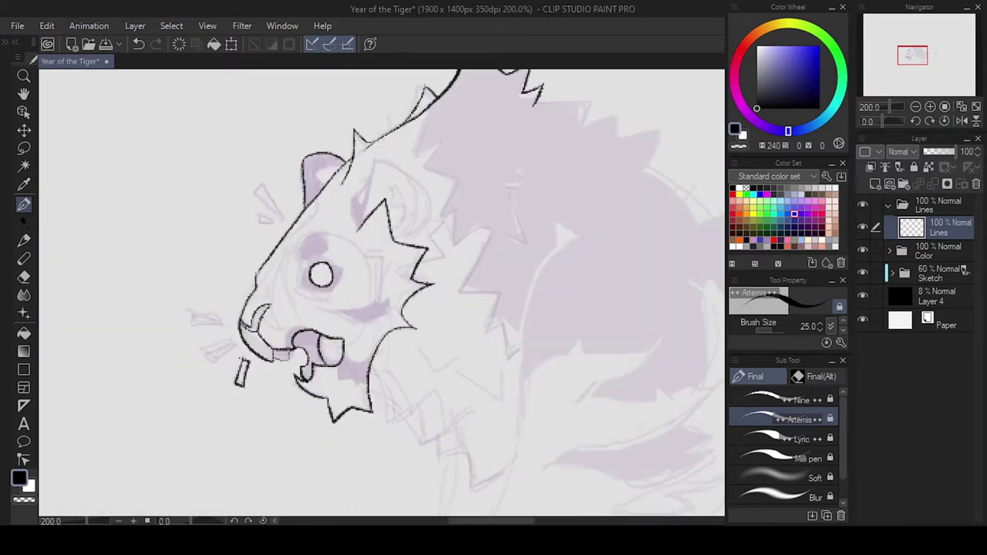
pyautogui.press('-')
pyautogui.press('-')
pyautogui.press('=')
pyautogui.press('=')
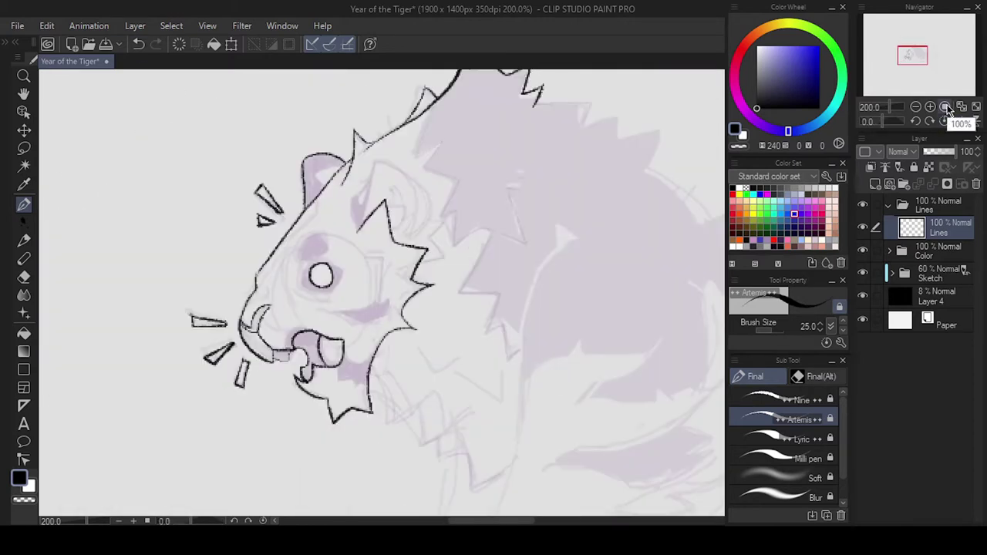
# Ink the brow patch, the lower mouth details and the near ear on the head, undoing the contour behind the eye
pyautogui.moveTo(323, 235); pyautogui.dragTo(301, 259)
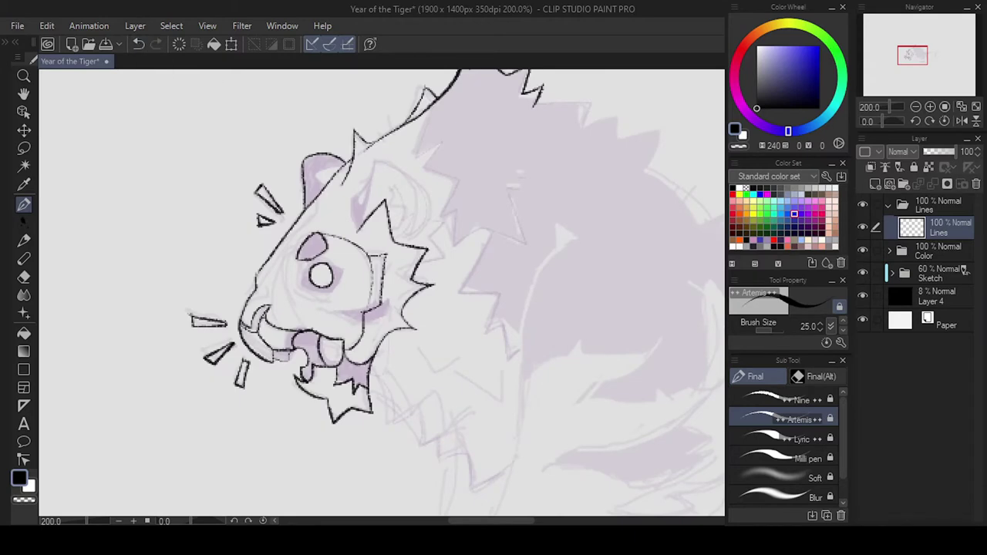
pyautogui.hotkey('ctrl', '-')
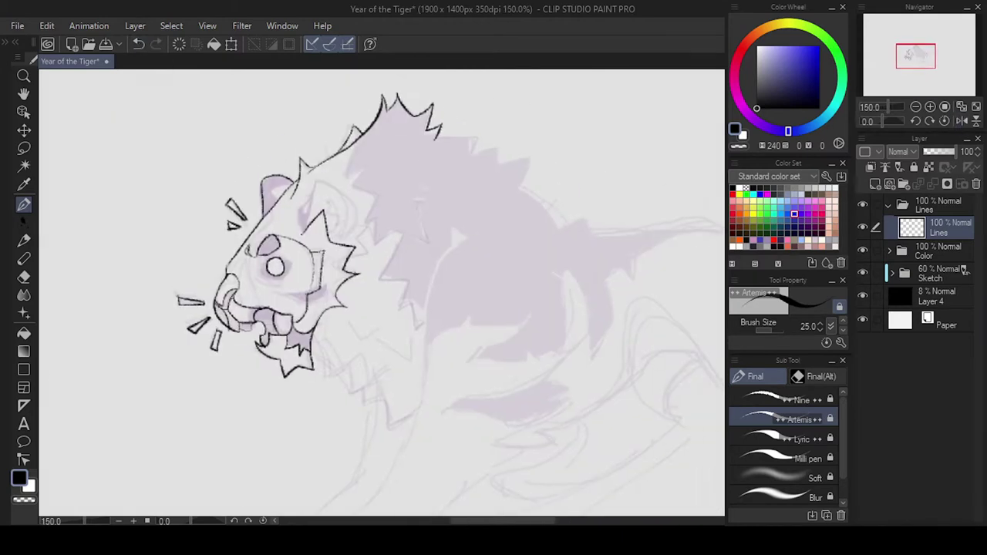
pyautogui.hotkey('ctrl', 'z')
pyautogui.hotkey('ctrl', 'z')
pyautogui.hotkey('ctrl', 'z')
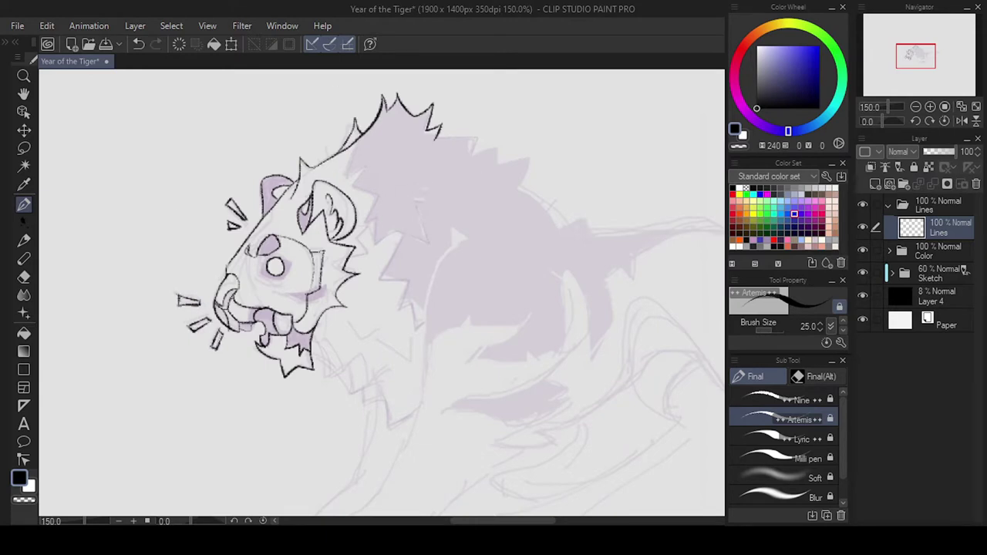
pyautogui.hotkey('ctrl', 'z')
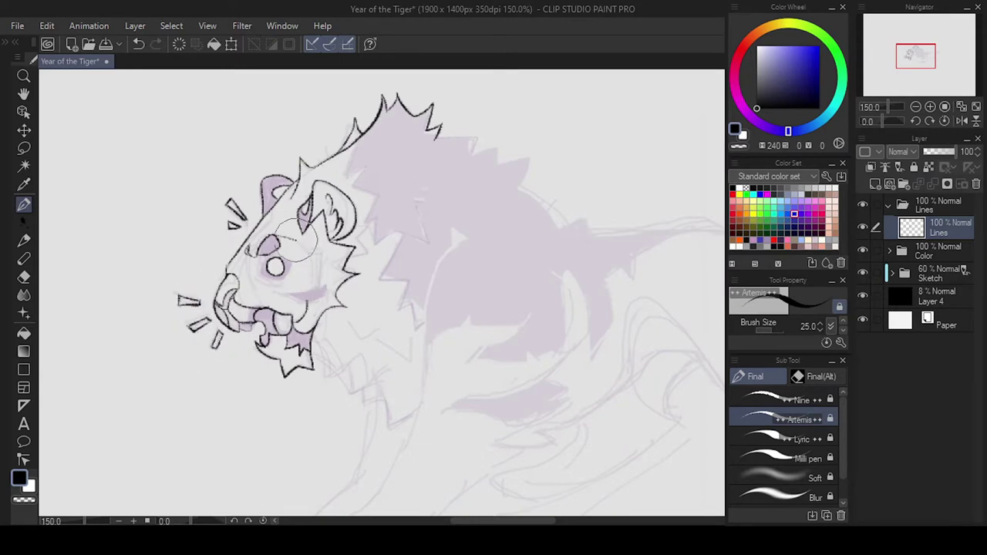
# Fill the mouth interior, the far ear, the inner ear marking and the brow patch with black
pyautogui.press('g')
pyautogui.click(266, 327)
pyautogui.click(273, 192)
pyautogui.click(304, 217)
pyautogui.click(269, 245)
pyautogui.press('p')
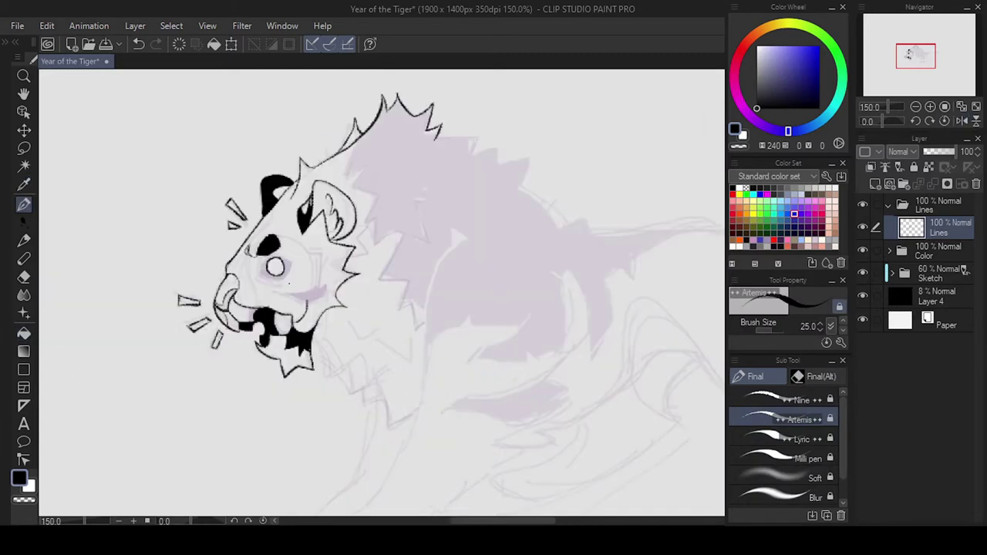
# Add the black cheek stripe, the black marking around the eye and the spiky fur between ear and cheek
pyautogui.click(312, 291)
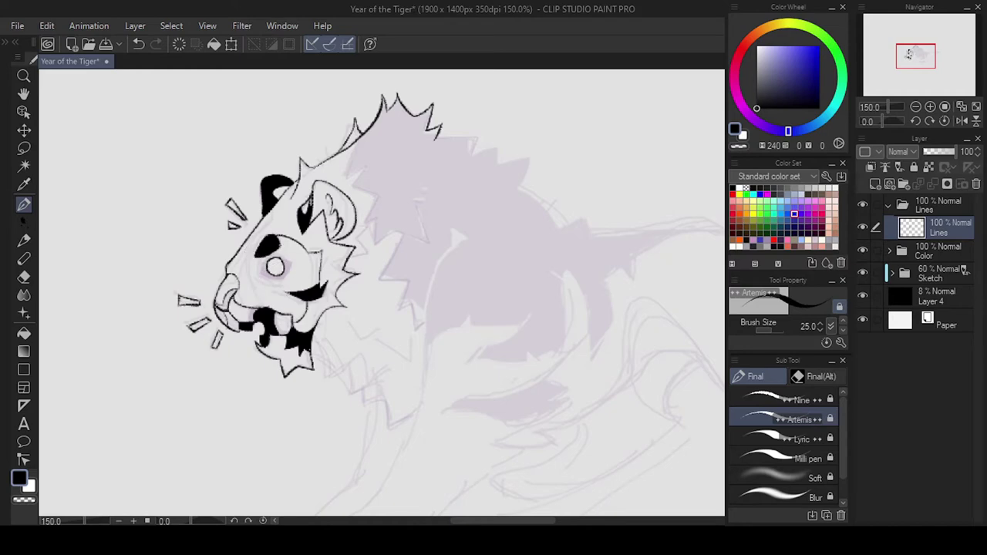
pyautogui.click(930, 107)
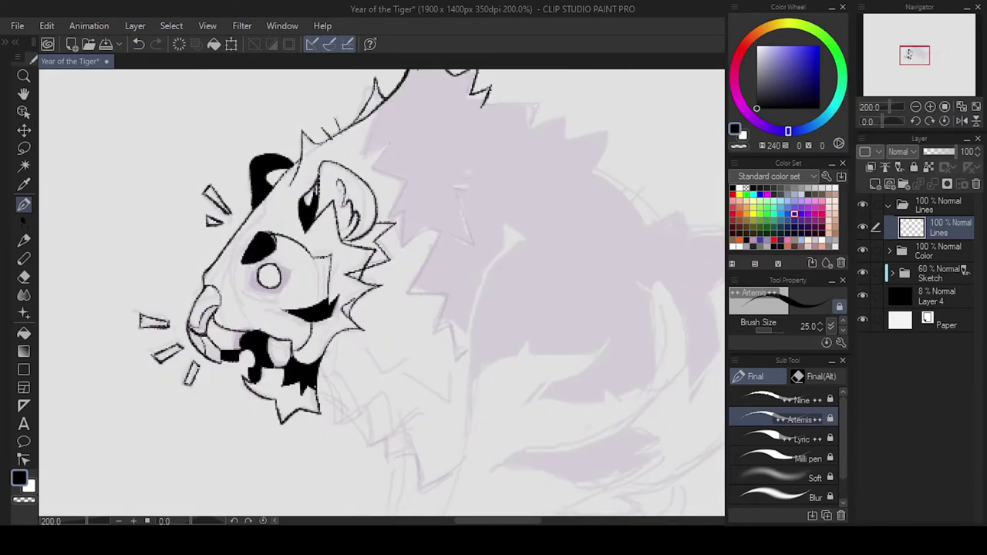
pyautogui.moveTo(370, 255); pyautogui.dragTo(351, 275)
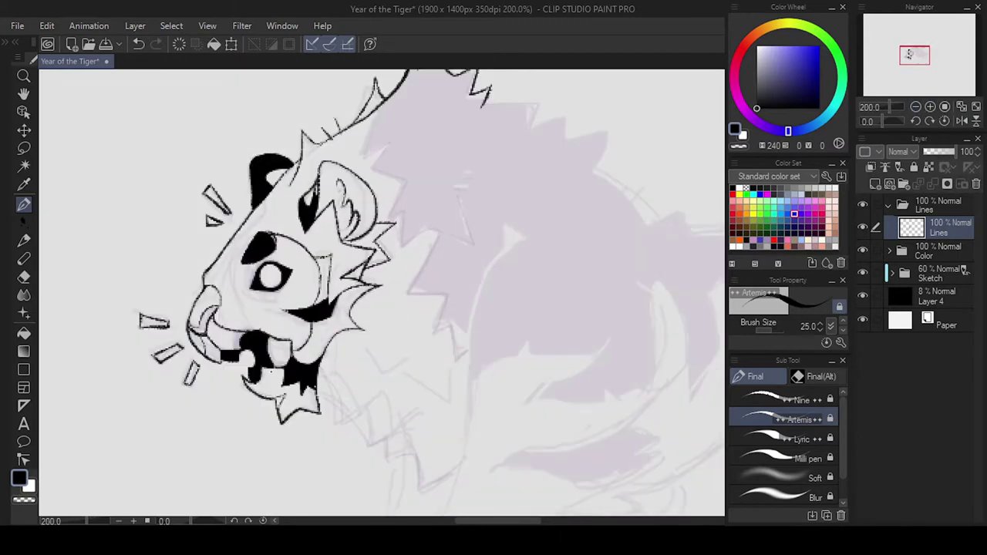
# Rework the upper lip area above the open mouth and dot whisker spots on the muzzle
pyautogui.click(138, 44)
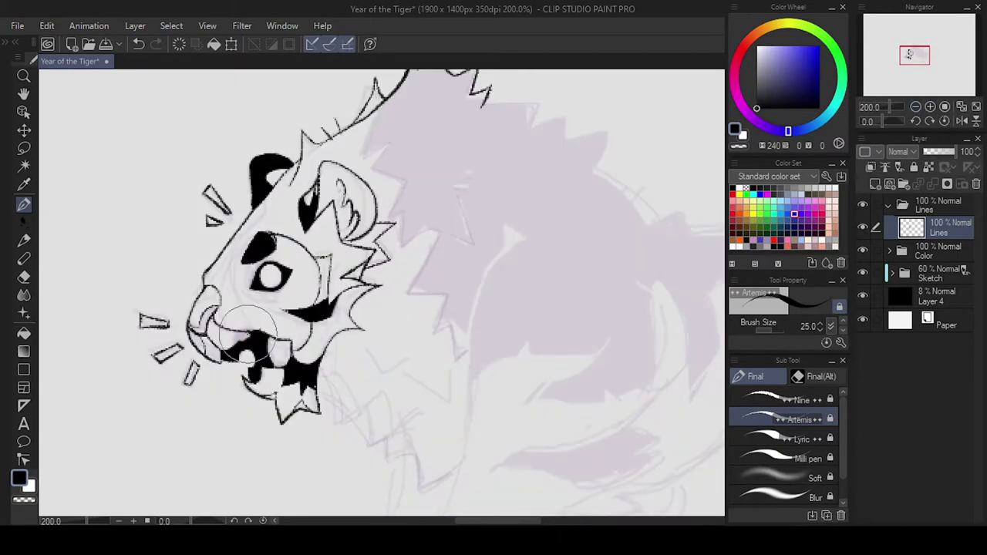
pyautogui.click(138, 44)
pyautogui.click(156, 44)
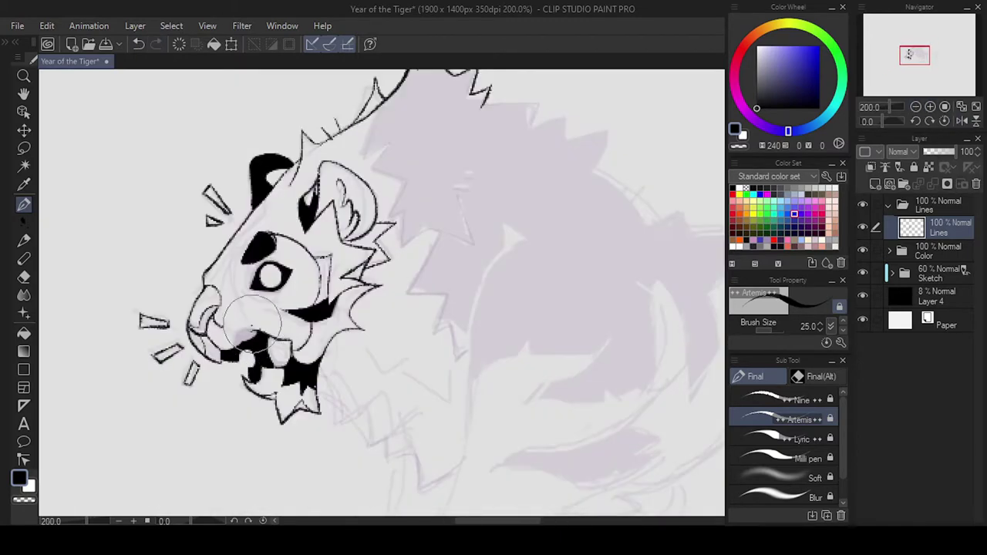
pyautogui.press('h')
pyautogui.press('h')
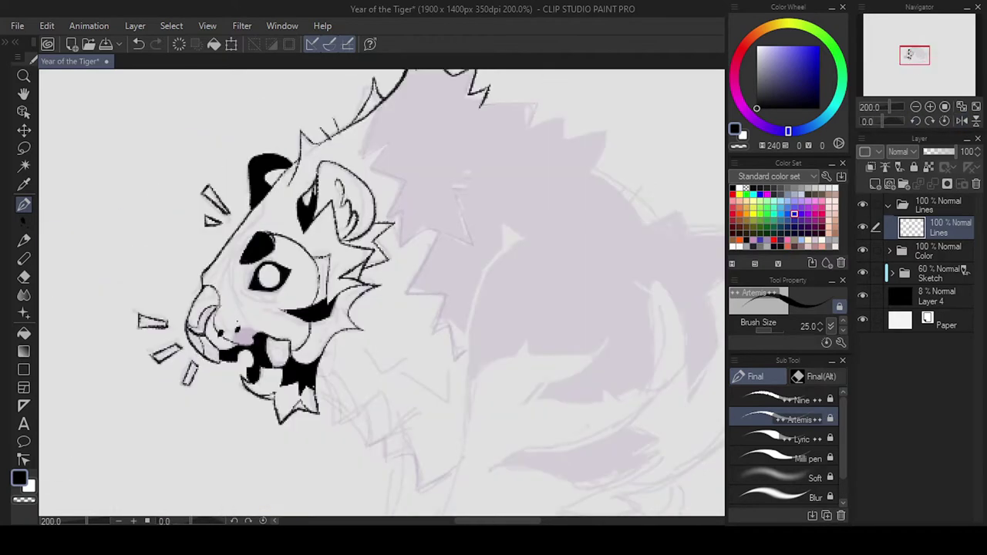
# Ink the jagged chest fur below the jaw and the spiky edges of the dark mane patch
pyautogui.scroll(-2, 908, 54)
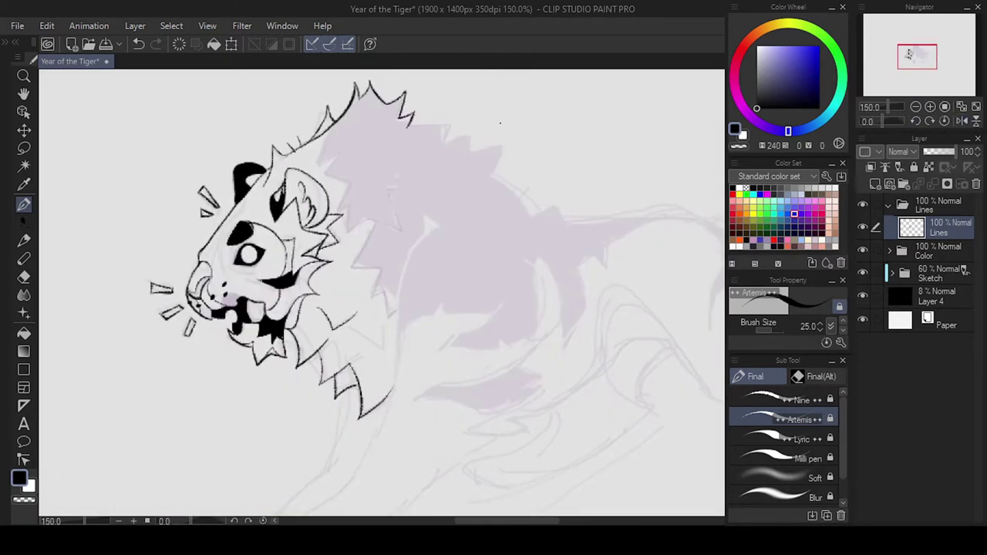
pyautogui.press('h')
pyautogui.moveTo(908, 54); pyautogui.dragTo(914, 62)
pyautogui.press('h')
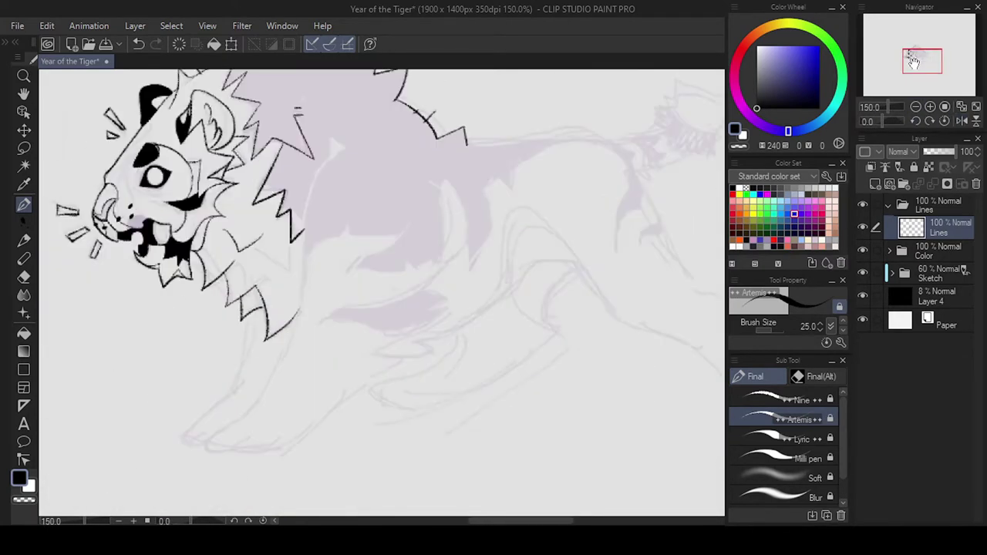
# Ink the near foreleg with its elbow fur, the belly line and the inner curve of the near hind thigh
pyautogui.moveTo(302, 291)
pyautogui.mouseDown()
pyautogui.moveTo(208, 448)
pyautogui.moveTo(409, 359)
pyautogui.mouseUp()
pyautogui.moveTo(376, 356); pyautogui.dragTo(450, 304)
pyautogui.moveTo(378, 307); pyautogui.dragTo(454, 258)
pyautogui.moveTo(580, 275); pyautogui.dragTo(501, 312)
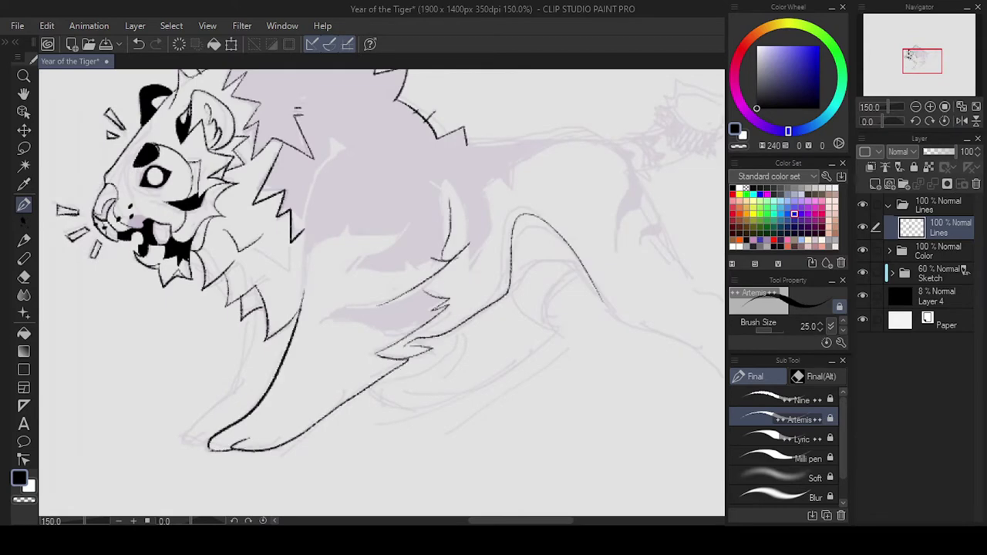
# Ink the flank stripe outlines and the back line running over the rump into the hind leg
pyautogui.press('h')
pyautogui.moveTo(302, 308); pyautogui.dragTo(374, 366)
pyautogui.moveTo(275, 348); pyautogui.dragTo(313, 359)
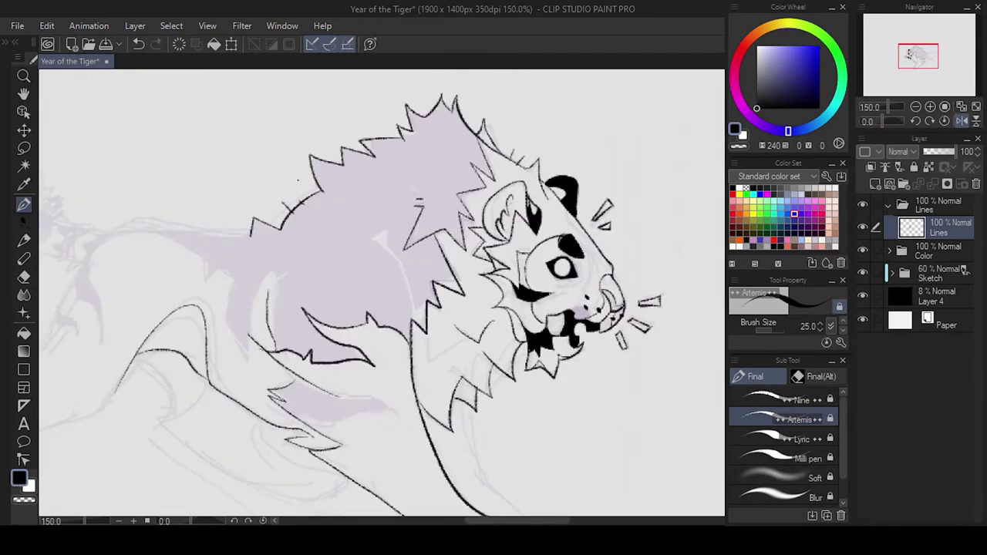
pyautogui.moveTo(216, 356); pyautogui.dragTo(274, 265)
pyautogui.moveTo(302, 449); pyautogui.dragTo(410, 236)
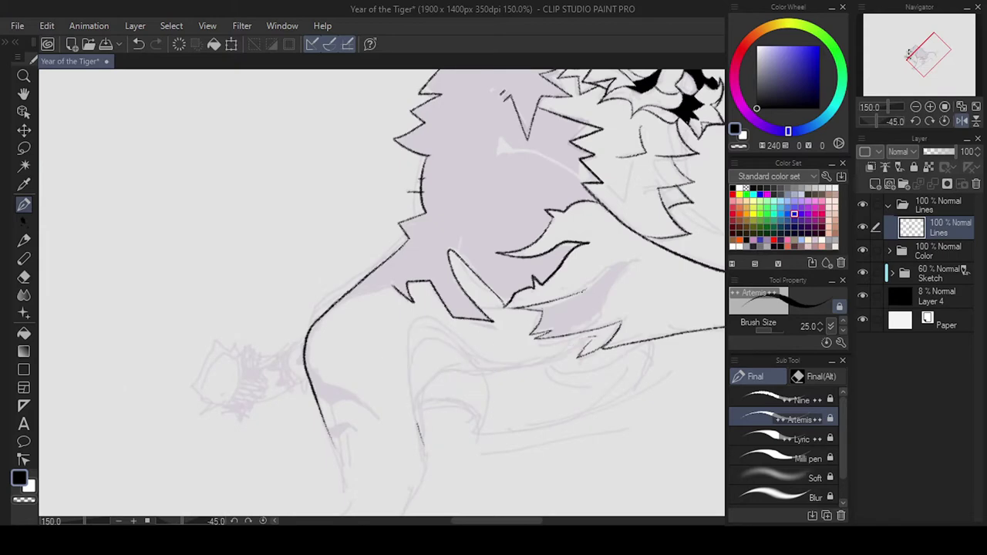
# Ink the far foreleg and the near front paw, and outline the stripe above the elbow
pyautogui.moveTo(552, 257); pyautogui.dragTo(645, 340)
pyautogui.click(945, 121)
pyautogui.moveTo(503, 277); pyautogui.dragTo(449, 401)
pyautogui.press('-')
pyautogui.press('-')
pyautogui.press('-')
pyautogui.moveTo(466, 364); pyautogui.dragTo(405, 444)
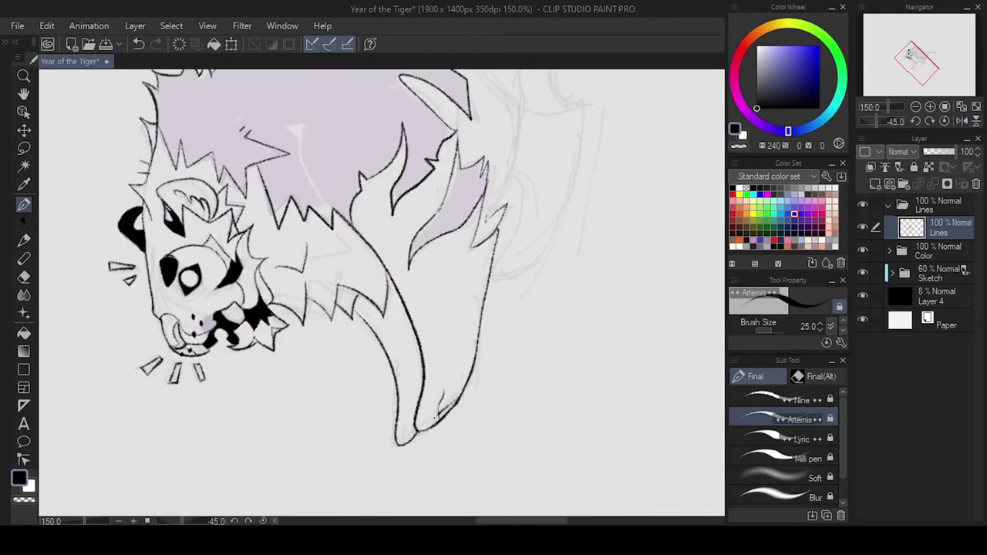
# Ink the far hind leg and fill the mane patch and body stripes with black
pyautogui.click(908, 53)
pyautogui.moveTo(400, 247); pyautogui.dragTo(501, 355)
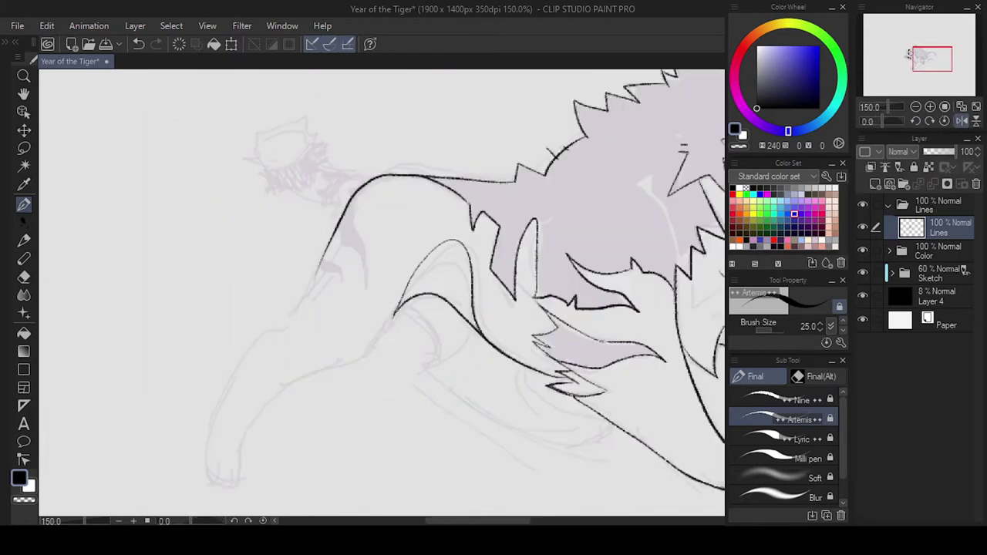
pyautogui.moveTo(409, 297)
pyautogui.mouseDown()
pyautogui.moveTo(297, 378)
pyautogui.moveTo(501, 308)
pyautogui.mouseUp()
pyautogui.press('h')
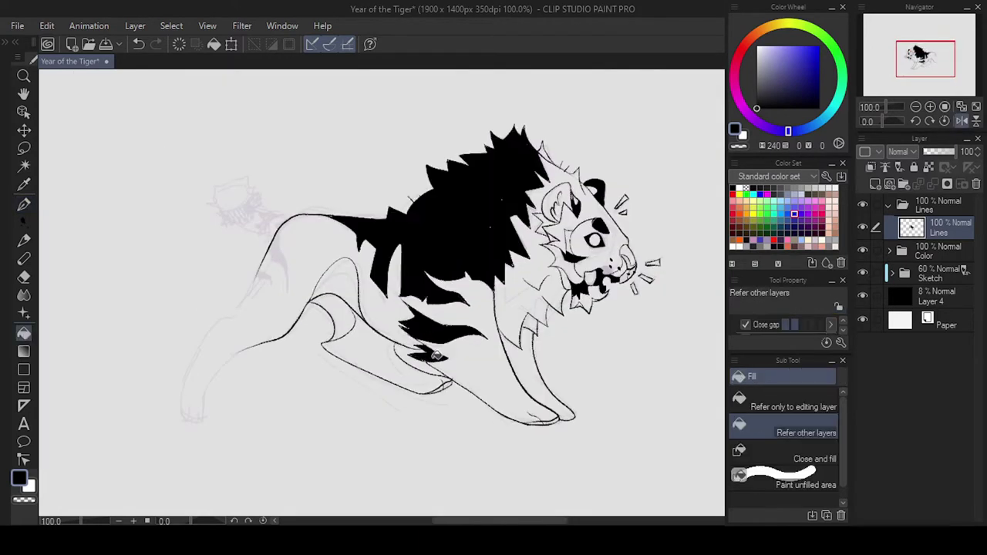
# Fill the nose and far foreleg with black and cut thin light slashes through the tips of the body stripes
pyautogui.press('h')
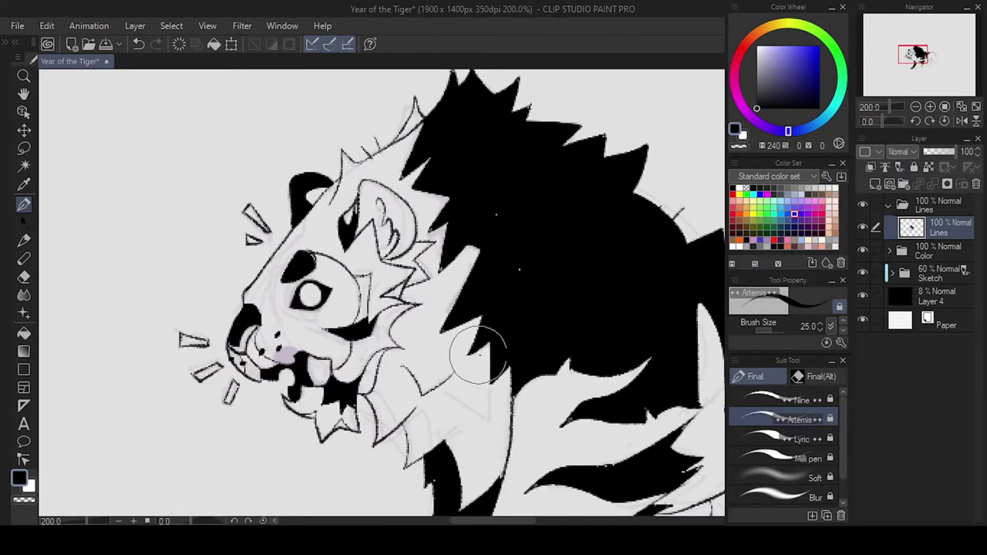
pyautogui.moveTo(478, 354); pyautogui.dragTo(316, 192)
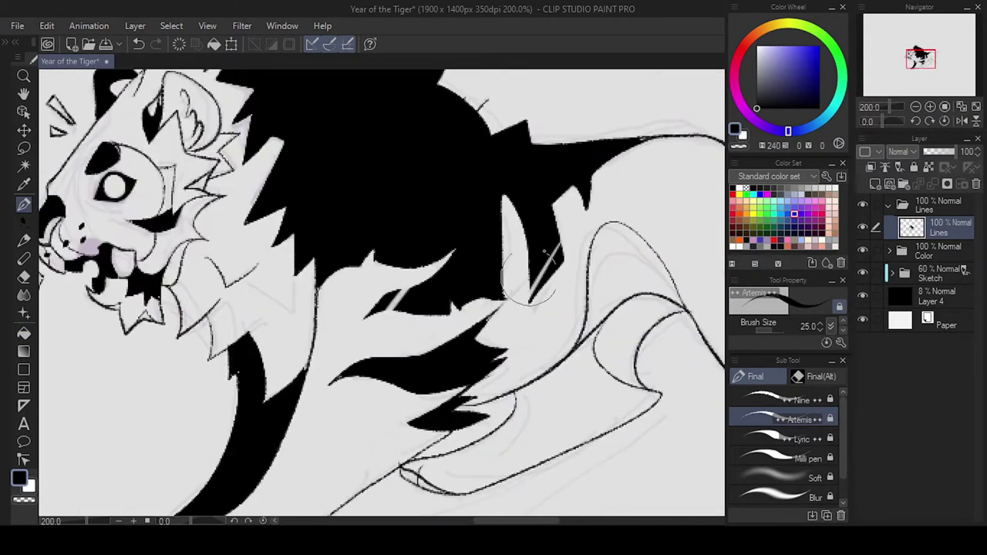
pyautogui.press('h')
pyautogui.hotkey('ctrl', '-')
pyautogui.moveTo(918, 55); pyautogui.dragTo(919, 51)
pyautogui.press('g')
pyautogui.press('p')
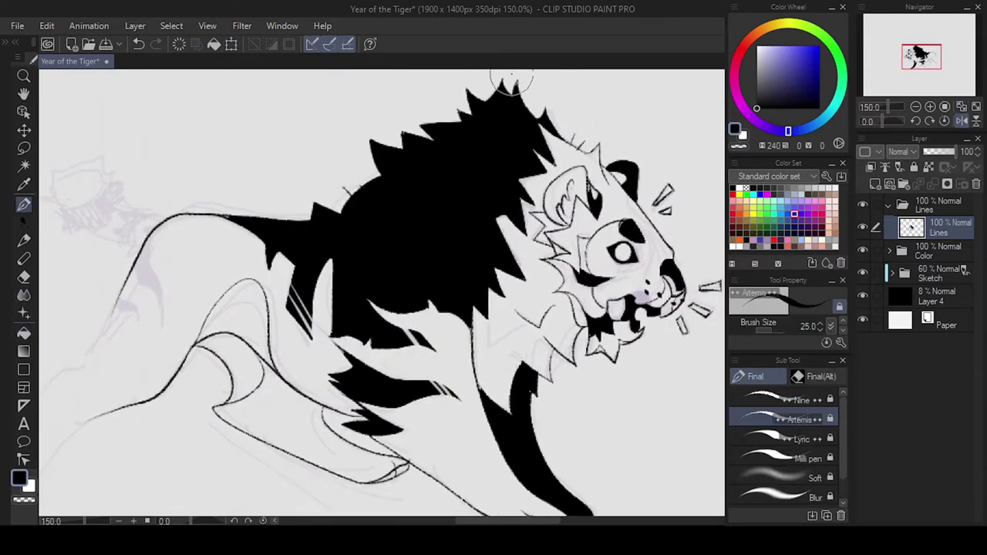
# Ink the pointed fur tufts on the chest between the jaw and the shoulder
pyautogui.press('h')
pyautogui.hotkey('ctrl', '+')
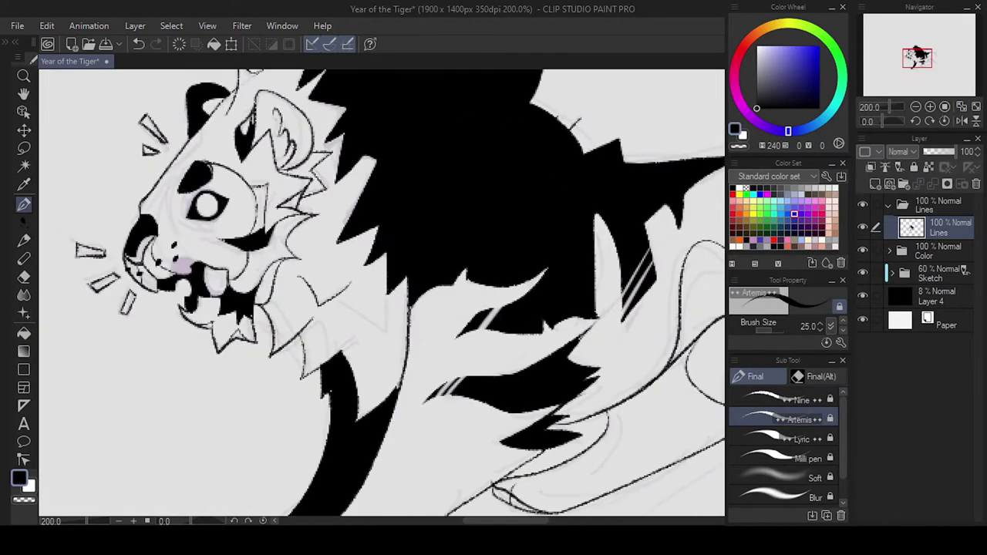
pyautogui.press('h')
pyautogui.hotkey('ctrl', '-')
pyautogui.hotkey('ctrl', '-')
pyautogui.hotkey('ctrl', '+')
pyautogui.hotkey('ctrl', '+')
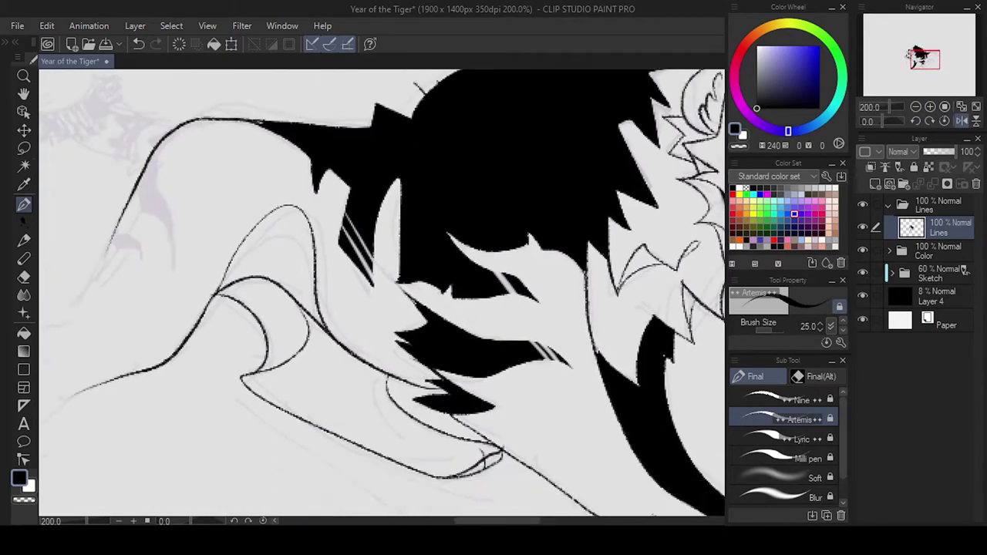
# Ink the toe lines on the near front paw
pyautogui.press('h')
pyautogui.moveTo(917, 56); pyautogui.dragTo(906, 57)
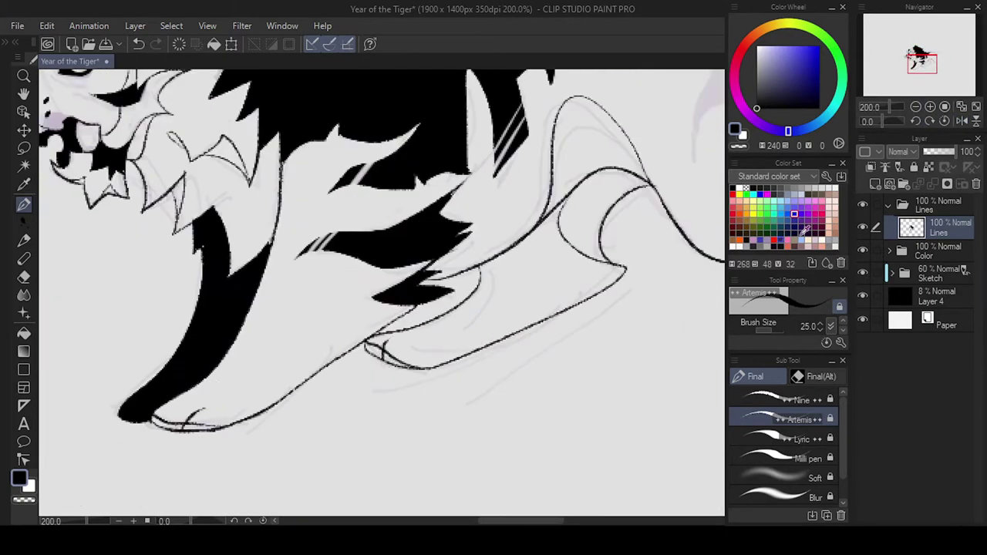
pyautogui.moveTo(228, 294); pyautogui.dragTo(219, 202)
pyautogui.press('h')
pyautogui.hotkey('ctrl', '-')
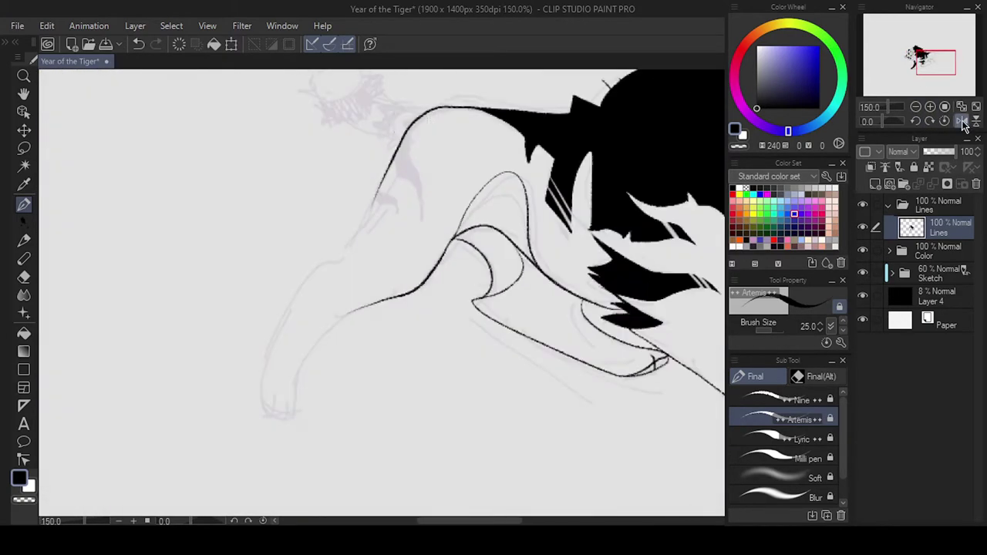
# Ink the near hind leg down to the toes and fill the far hind leg with black
pyautogui.moveTo(374, 288)
pyautogui.mouseDown()
pyautogui.moveTo(262, 371)
pyautogui.moveTo(420, 114)
pyautogui.mouseUp()
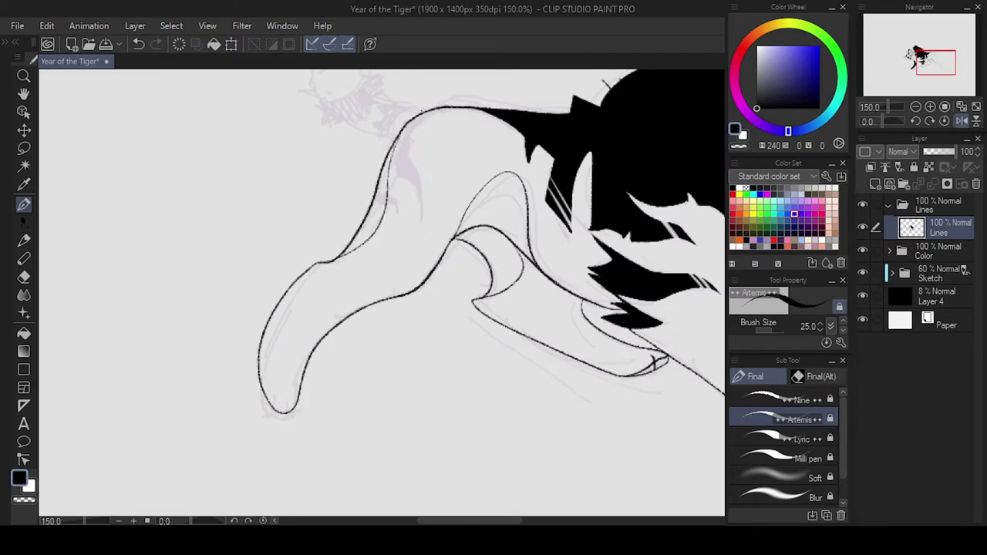
pyautogui.hotkey('ctrl', '-')
pyautogui.press('g')
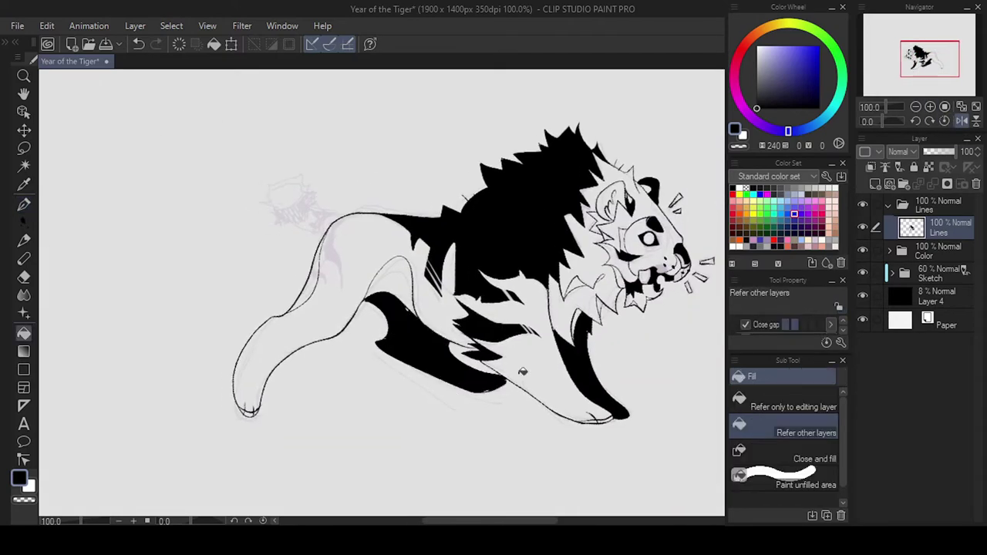
# Undo the far hind leg's fill, redraw its lower outline, and fill the leg with black again
pyautogui.hotkey('ctrl', 'z')
pyautogui.press('p')
pyautogui.hotkey('ctrl', '+')
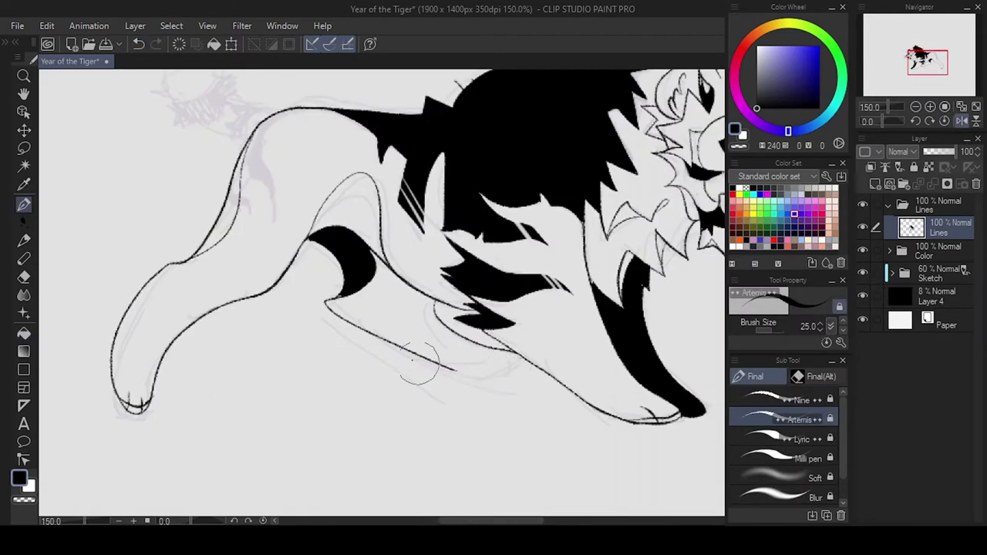
pyautogui.click(961, 120)
pyautogui.moveTo(305, 382); pyautogui.dragTo(483, 237)
pyautogui.moveTo(353, 302); pyautogui.dragTo(415, 393)
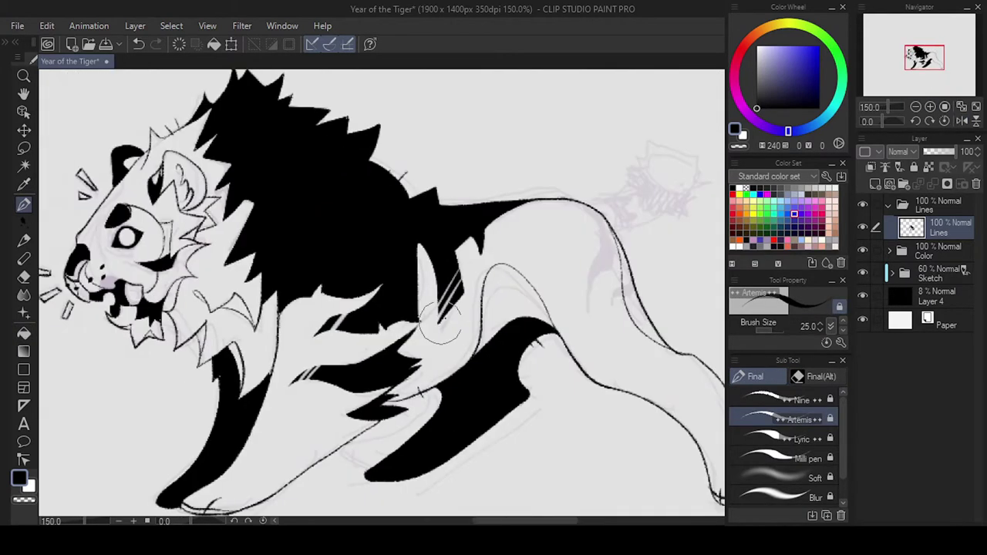
# Rework the black stripe on the flank and ink the small fur tufts behind the elbow
pyautogui.press('h')
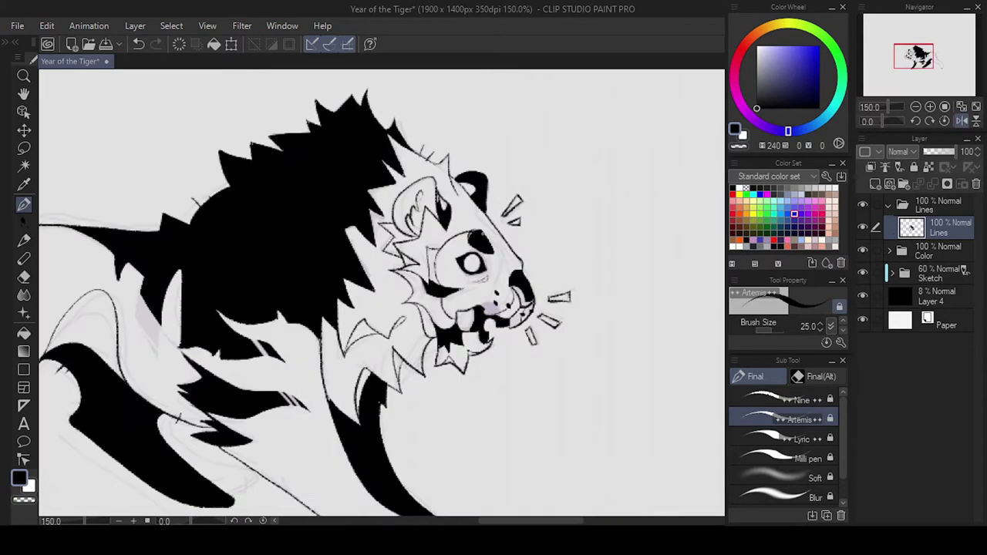
pyautogui.hotkey('ctrl', 'alt', '0')
pyautogui.press('h')
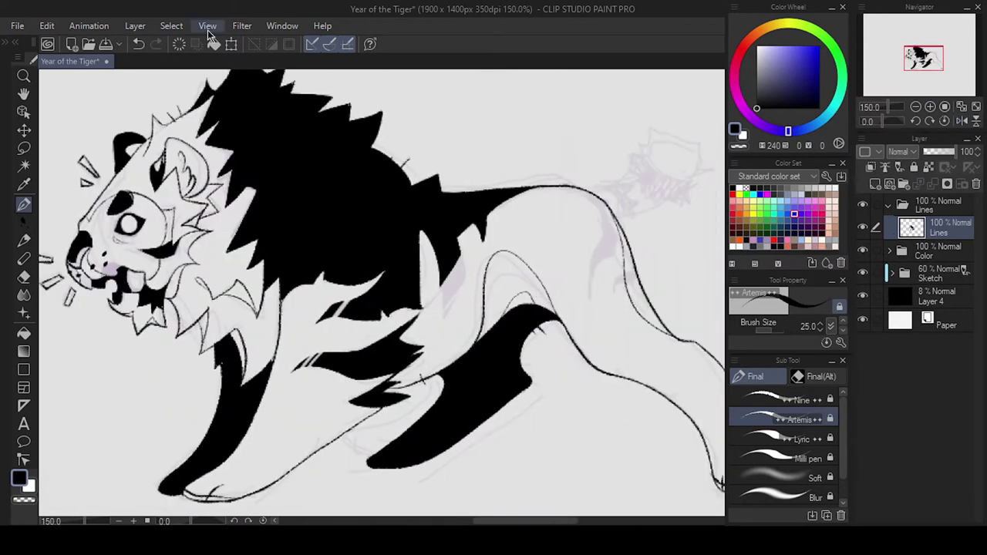
pyautogui.press('h')
pyautogui.hotkey('ctrl', '+')
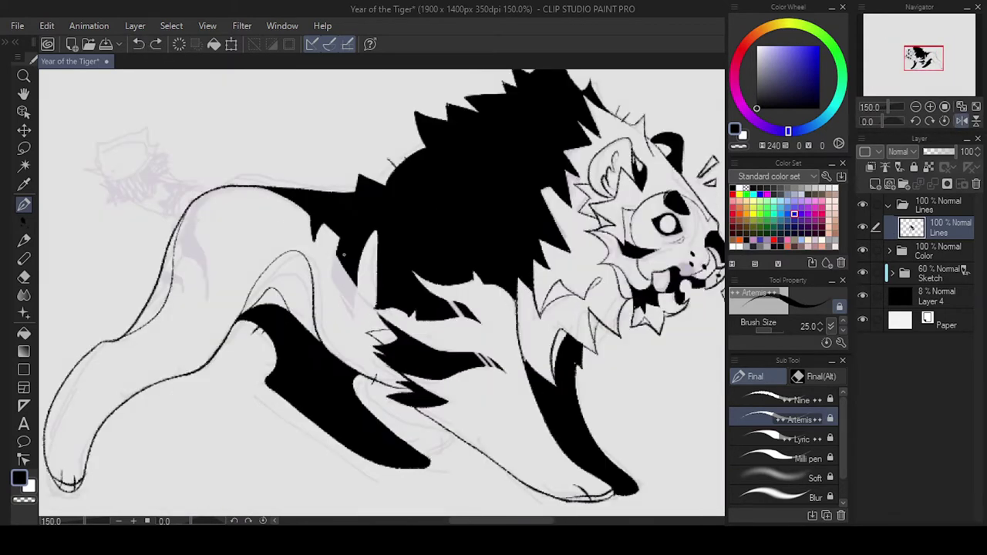
# Draw the near shoulder's contour in white over the black mane and add short white ticks on the black areas
pyautogui.press('x')
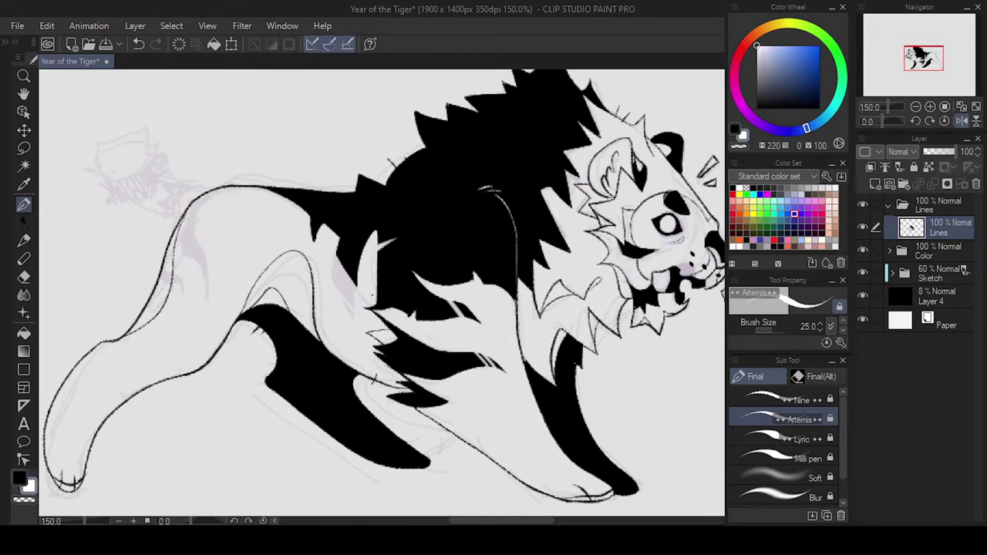
pyautogui.press('h')
pyautogui.press('h')
pyautogui.press('x')
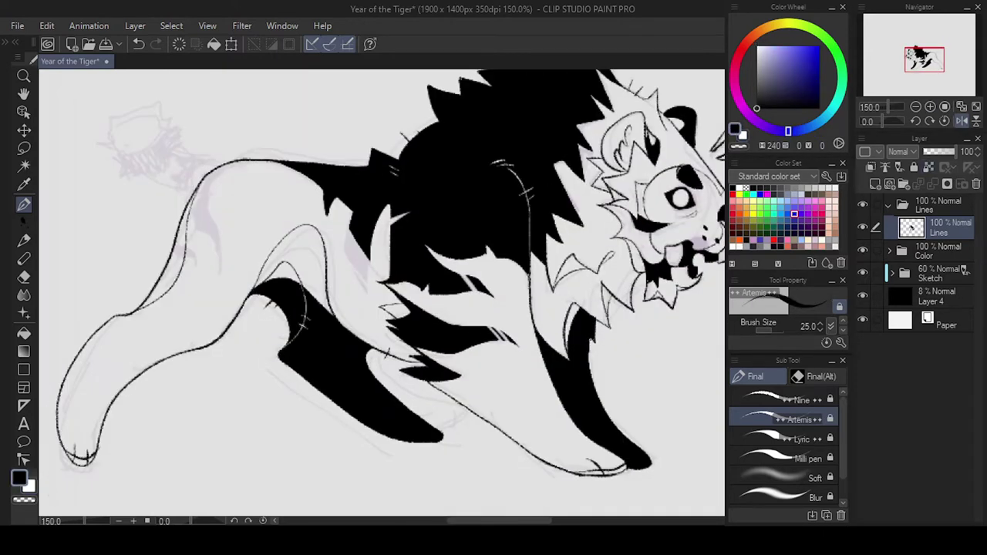
# Ink the black stripes over the rump and upper thigh, and hide the sketch to check the line art
pyautogui.press('h')
pyautogui.moveTo(509, 219); pyautogui.dragTo(531, 266)
pyautogui.moveTo(544, 274); pyautogui.dragTo(525, 295)
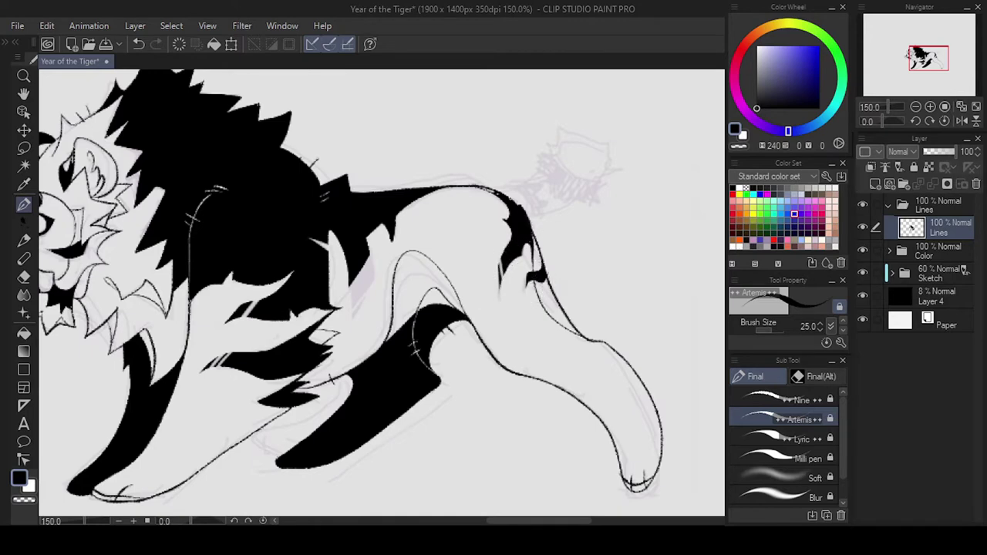
pyautogui.press('-')
pyautogui.press('^')
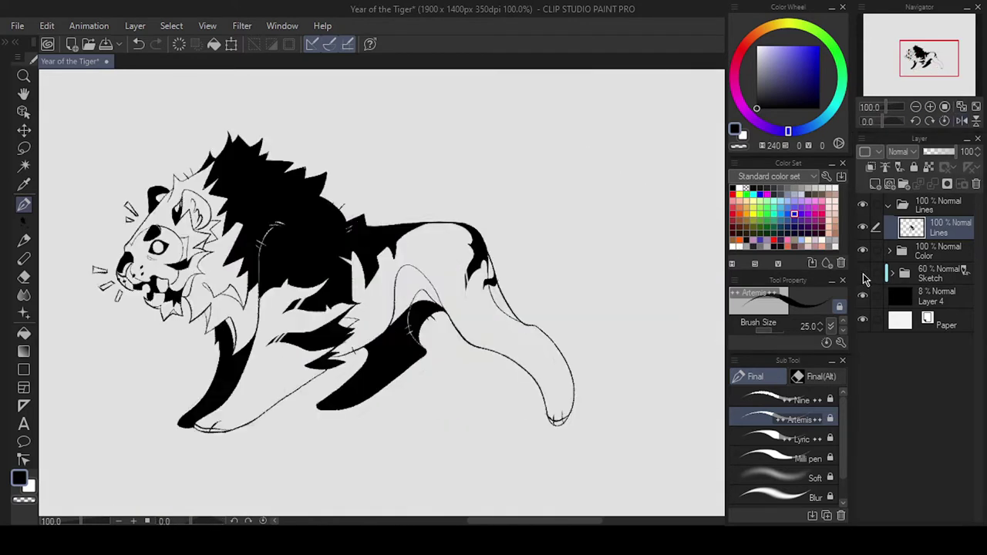
# Ink the tail with its pointed tuft and fill the tail's dark markings with black
pyautogui.moveTo(544, 218); pyautogui.dragTo(513, 187)
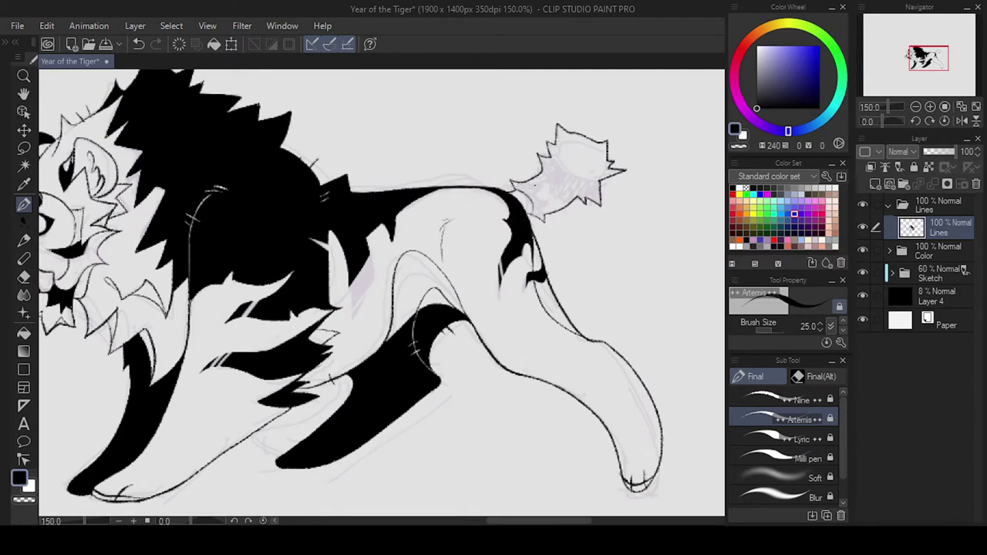
pyautogui.press('g')
pyautogui.click(578, 164)
pyautogui.press('p')
# Add short hatch ticks along the outlines of the tail, back and hind leg
pyautogui.hotkey('shift', 'h')
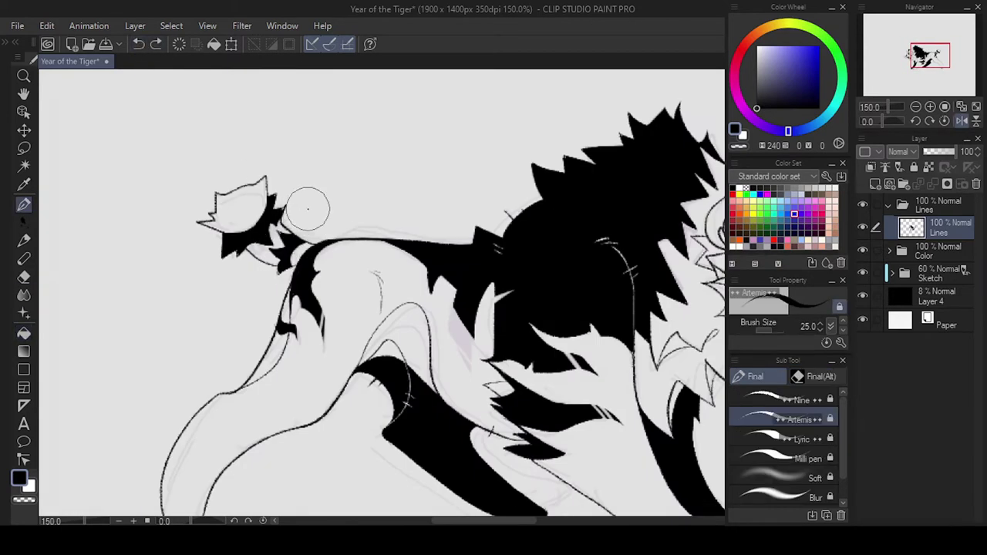
pyautogui.hotkey('shift', 'h')
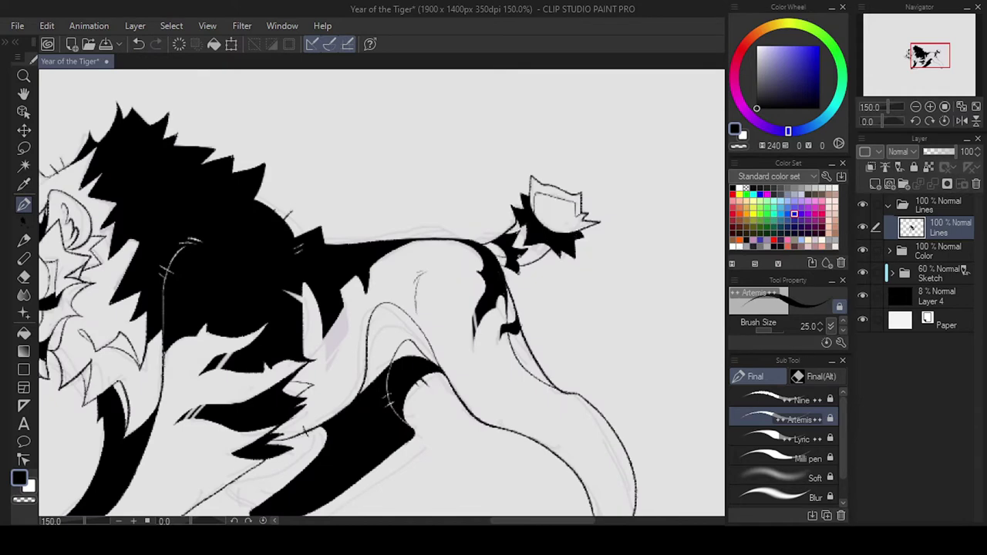
pyautogui.hotkey('shift', 'h')
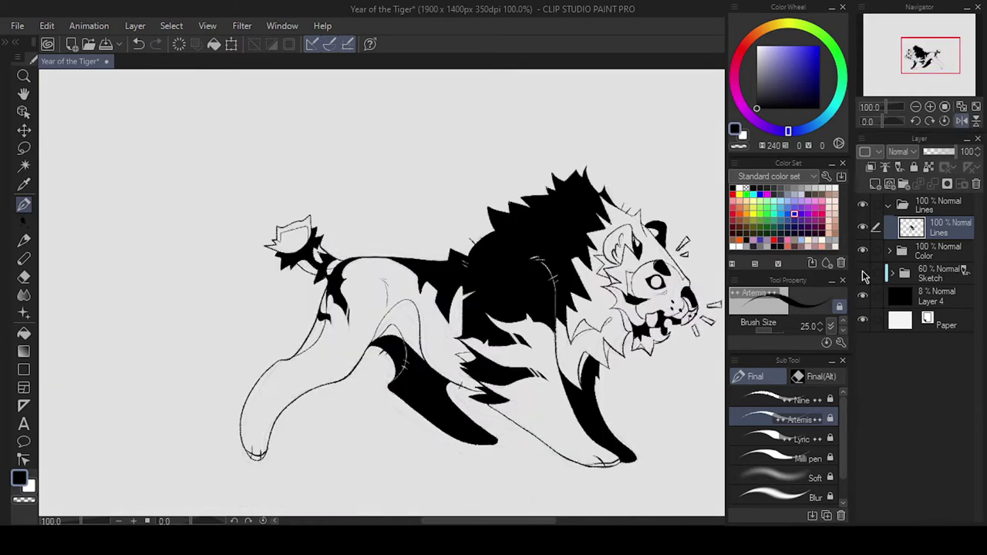
pyautogui.scroll(-5, 365, 187)
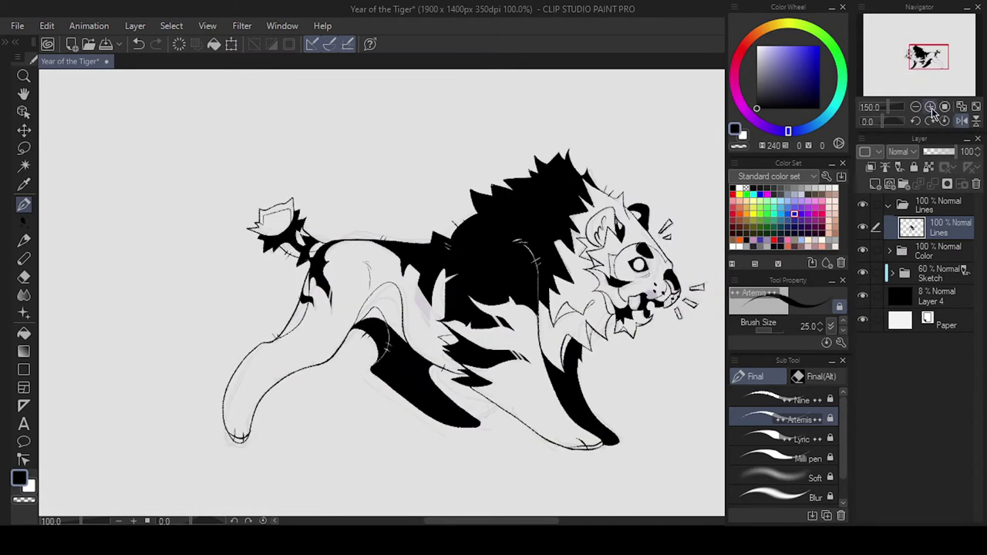
# Inspect the inked line art up close on the head and as a whole, in both orientations
pyautogui.scroll(6, 366, 188)
pyautogui.hotkey('shift', 'h')
pyautogui.scroll(-5, 366, 293)
pyautogui.scroll(5, 366, 293)
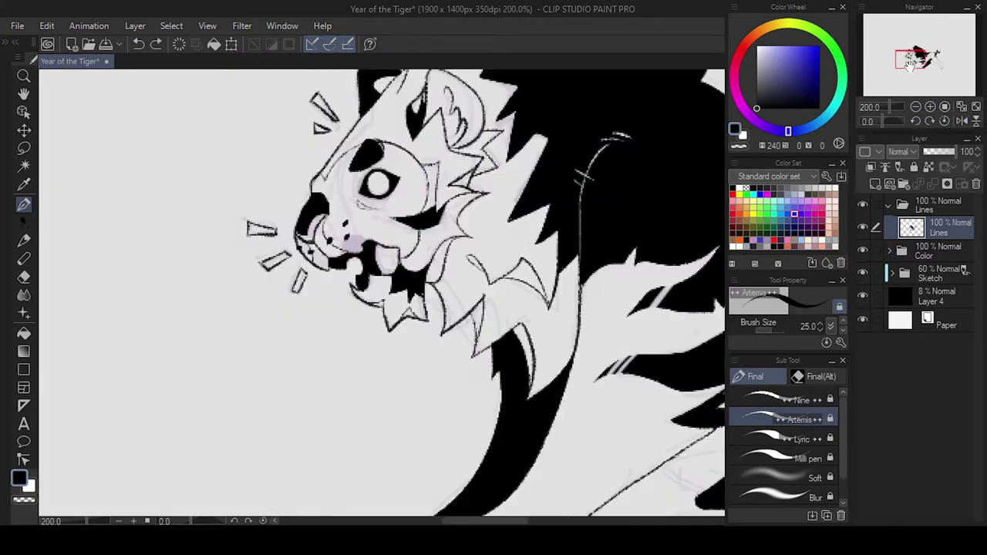
pyautogui.scroll(-5, 331, 308)
pyautogui.scroll(5, 331, 308)
pyautogui.scroll(-5, 383, 245)
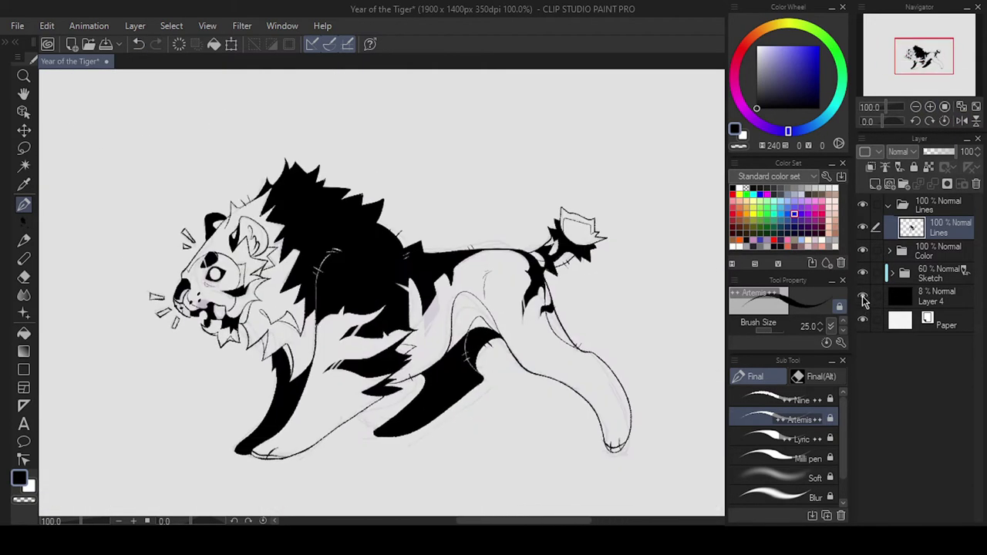
# Set Layer 4's opacity to 60% and fill the tiger's silhouette with dark purple on the Base layer
pyautogui.click(937, 296)
pyautogui.moveTo(926, 151); pyautogui.dragTo(943, 151)
pyautogui.click(937, 249)
pyautogui.press('w')
pyautogui.click(532, 376)
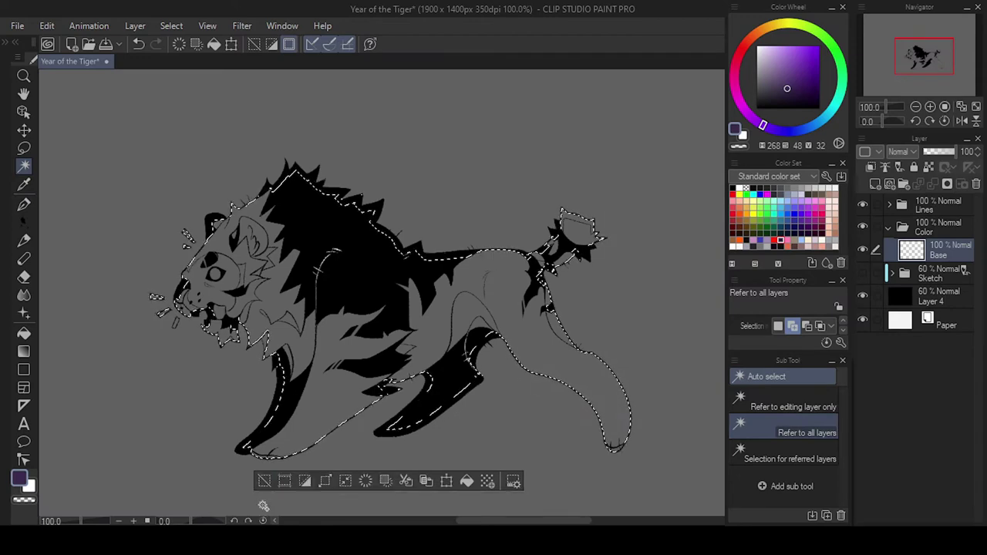
pyautogui.hotkey('alt', 'BackSpace')
pyautogui.hotkey('ctrl', 'd')
# Paint over the missed spots of the purple base on the head, chest and legs with the Milli pen
pyautogui.press('p')
pyautogui.scroll(4, 560, 388)
pyautogui.scroll(-2, 560, 388)
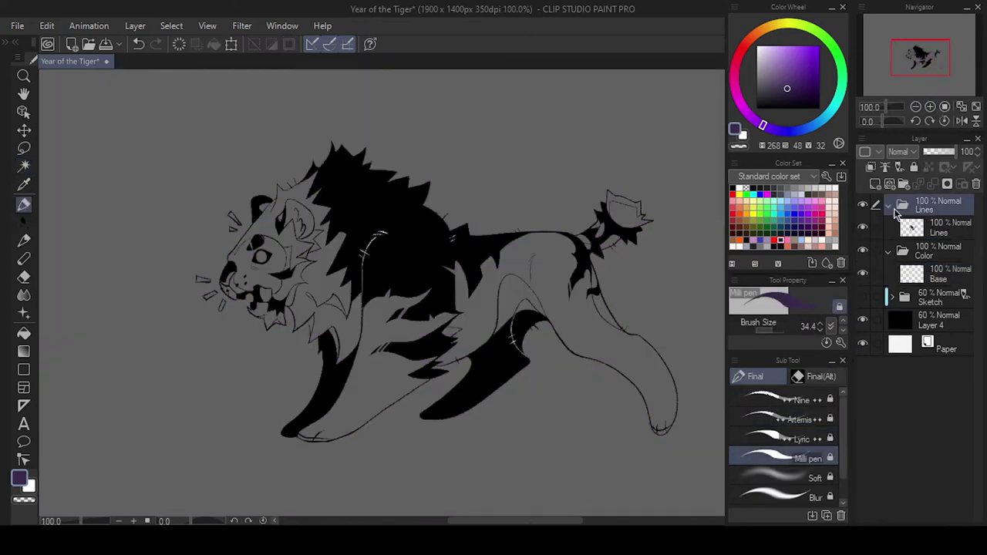
pyautogui.click(930, 107)
pyautogui.moveTo(929, 61); pyautogui.dragTo(920, 61)
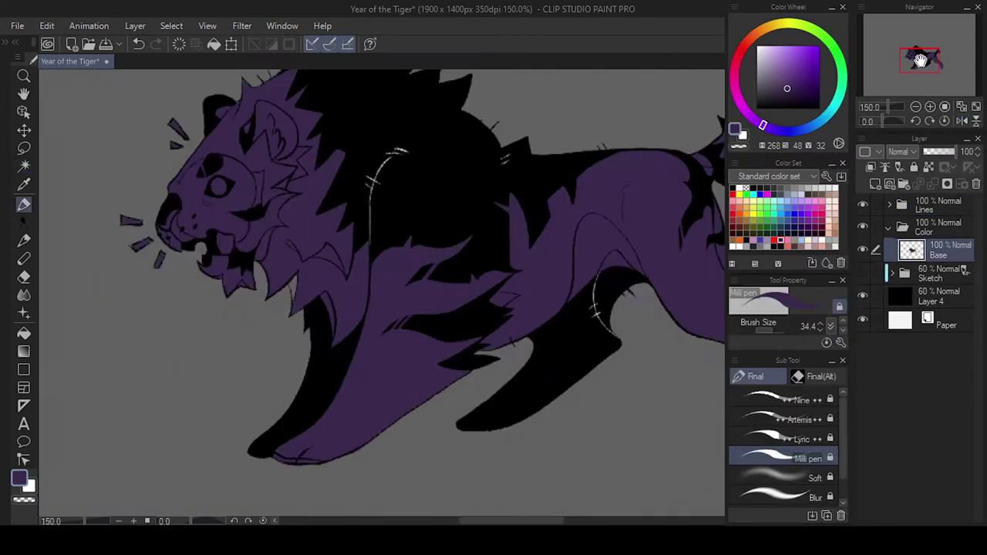
pyautogui.scroll(1, 135, 187)
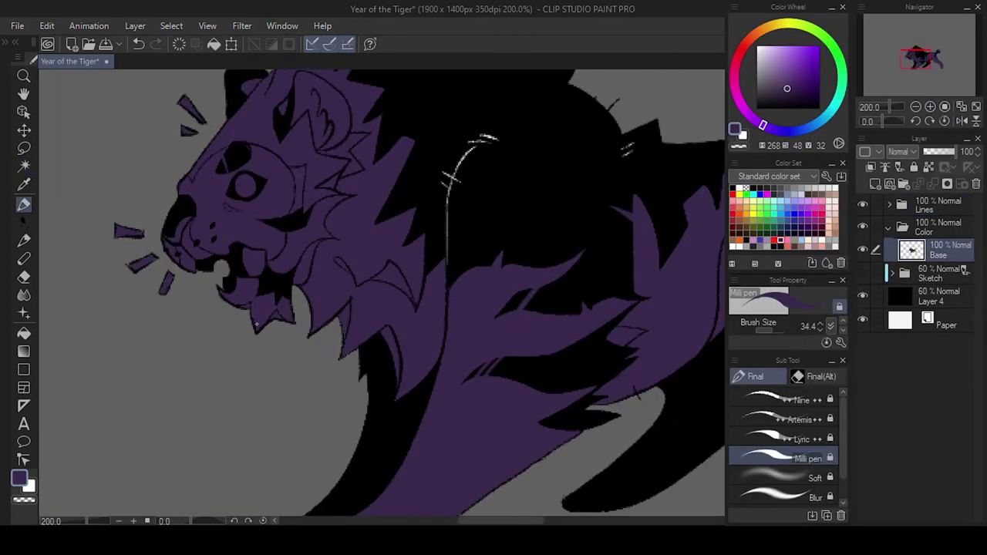
pyautogui.moveTo(294, 80); pyautogui.dragTo(328, 171)
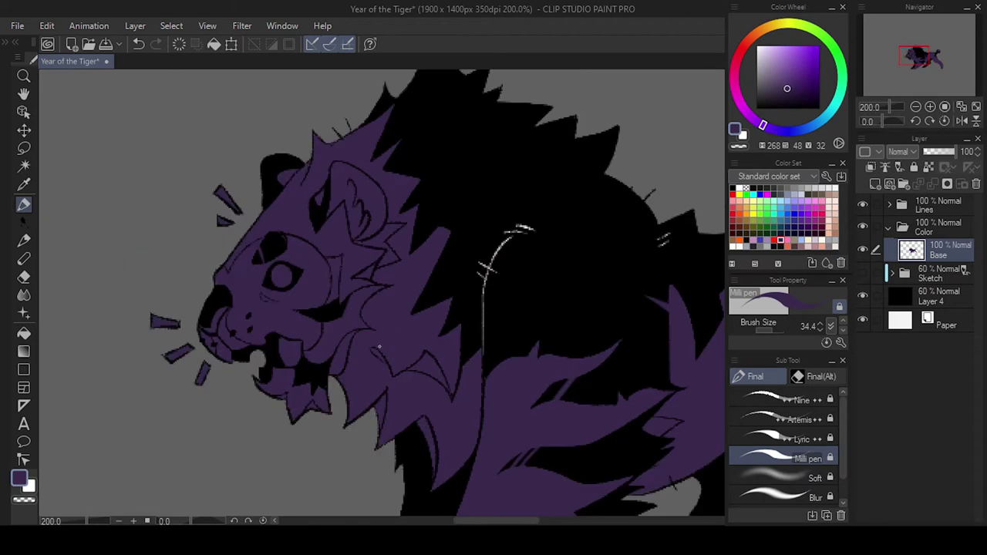
pyautogui.moveTo(919, 58); pyautogui.dragTo(926, 62)
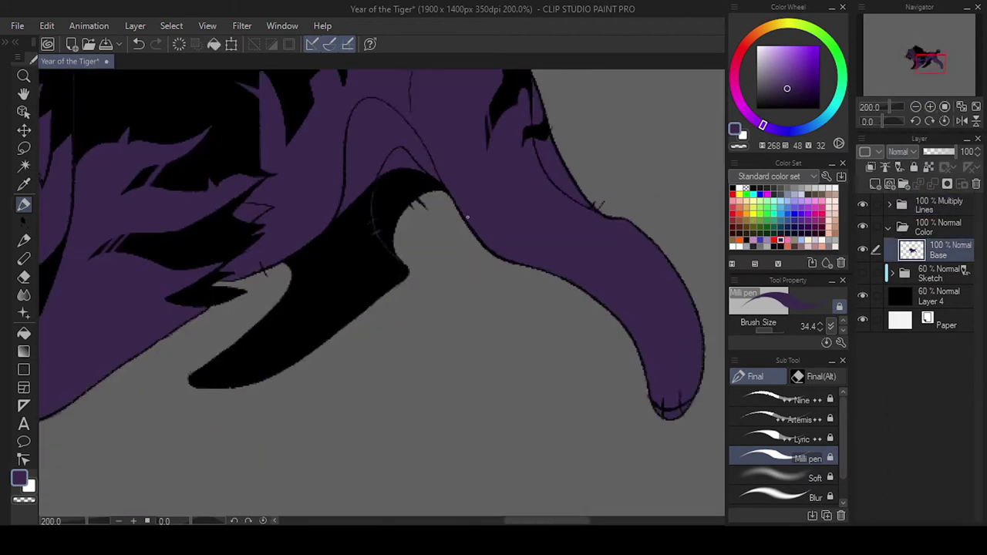
# Crop the canvas closely around the tiger to 861 x 456 px
pyautogui.scroll(-5, 925, 61)
pyautogui.hotkey('ctrl', 'alt', 'c')
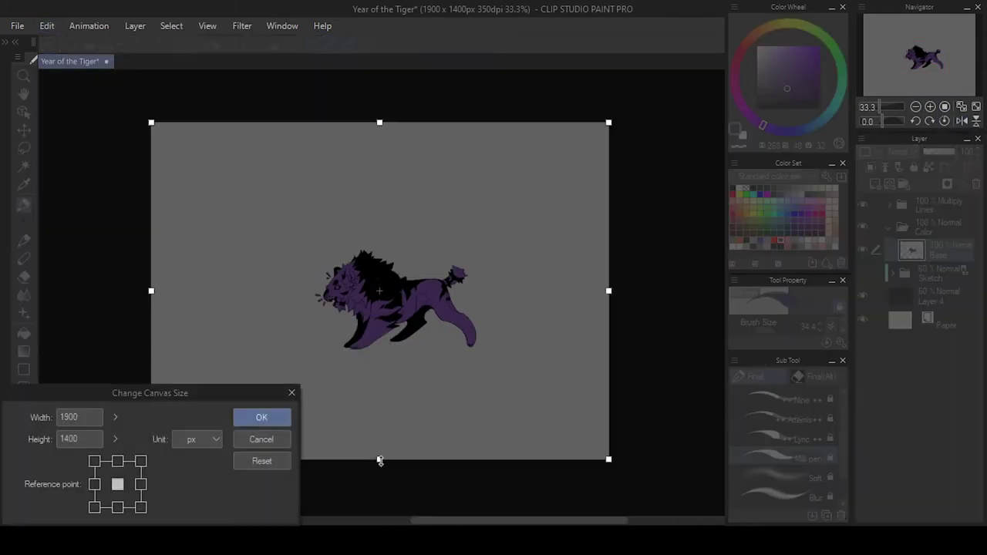
pyautogui.moveTo(379, 460); pyautogui.dragTo(401, 352)
pyautogui.press('Return')
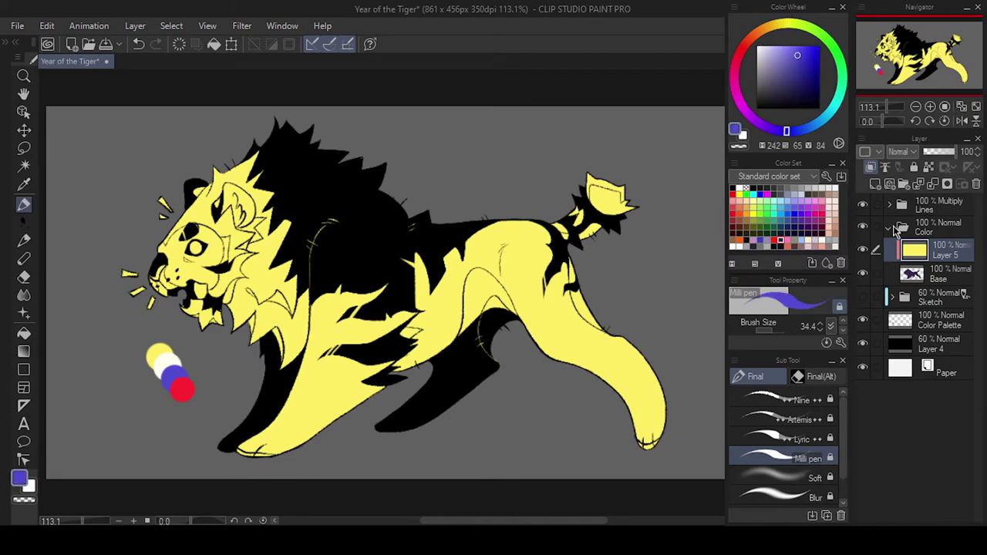
# Fill the face fur, chest, belly and tail markings with off-white on Layer 6 and touch up around the ear
pyautogui.click(23, 333)
pyautogui.click(509, 289)
pyautogui.click(640, 309)
pyautogui.click(178, 232)
pyautogui.click(131, 316)
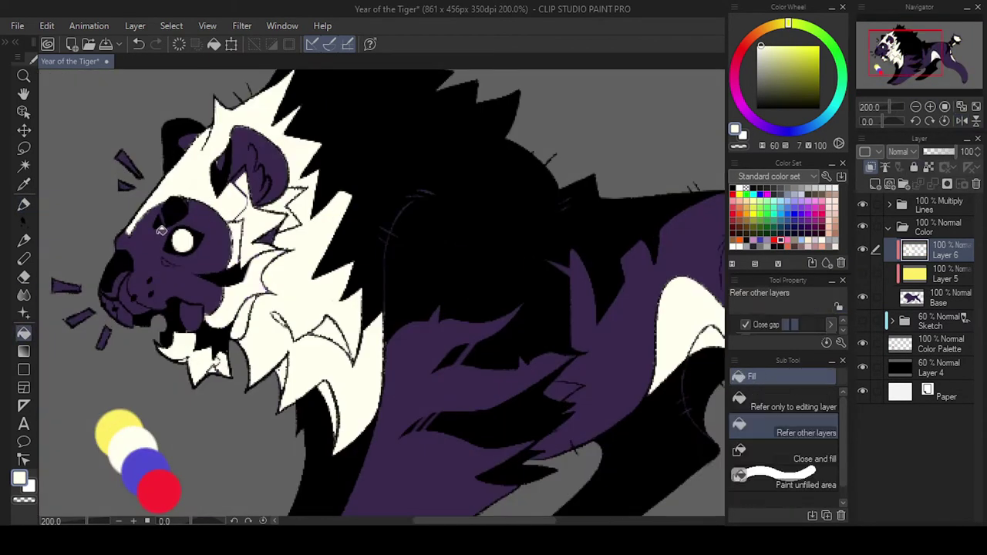
pyautogui.press('p')
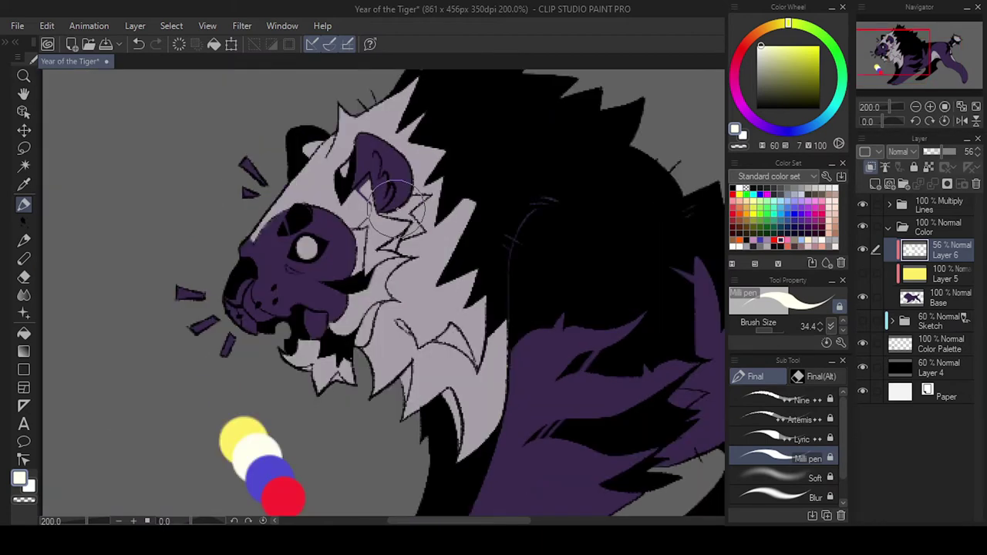
pyautogui.moveTo(378, 204); pyautogui.dragTo(389, 184)
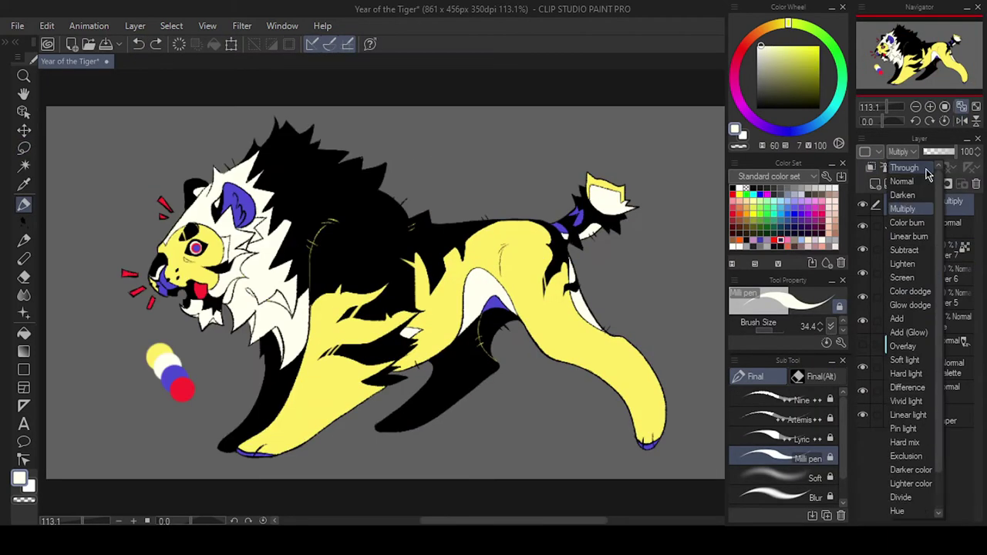
# Change the Lines folder's blending mode to Normal
pyautogui.click(896, 242)
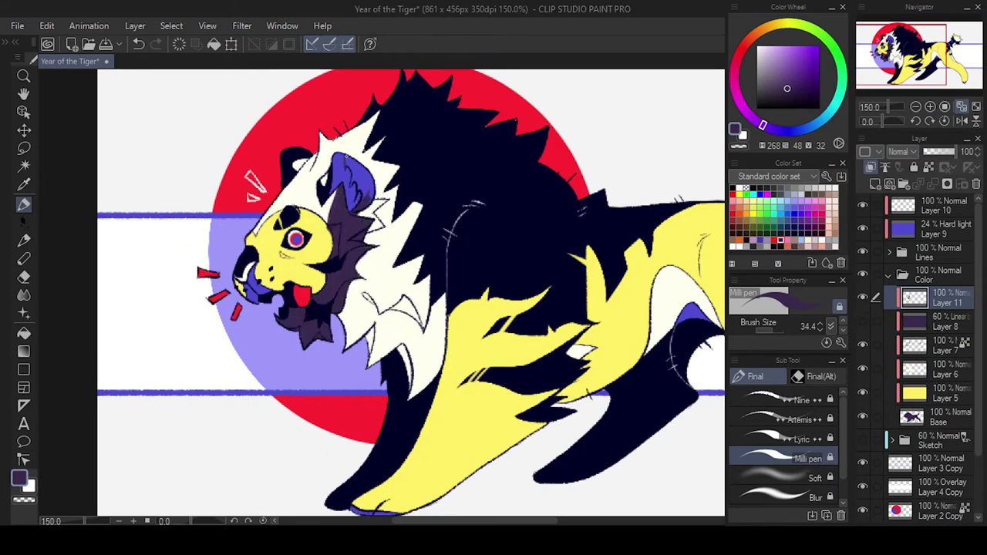
# Paint dark purple shadow on the fur around the ear and cheek on Layer 11, set to Linear burn at 33% opacity
pyautogui.moveTo(353, 183); pyautogui.dragTo(330, 223)
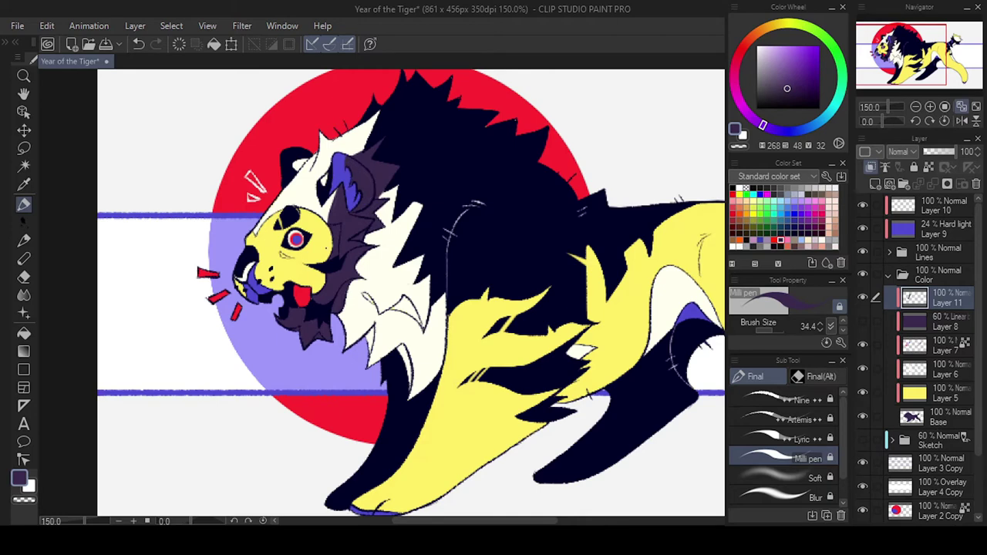
pyautogui.click(902, 151)
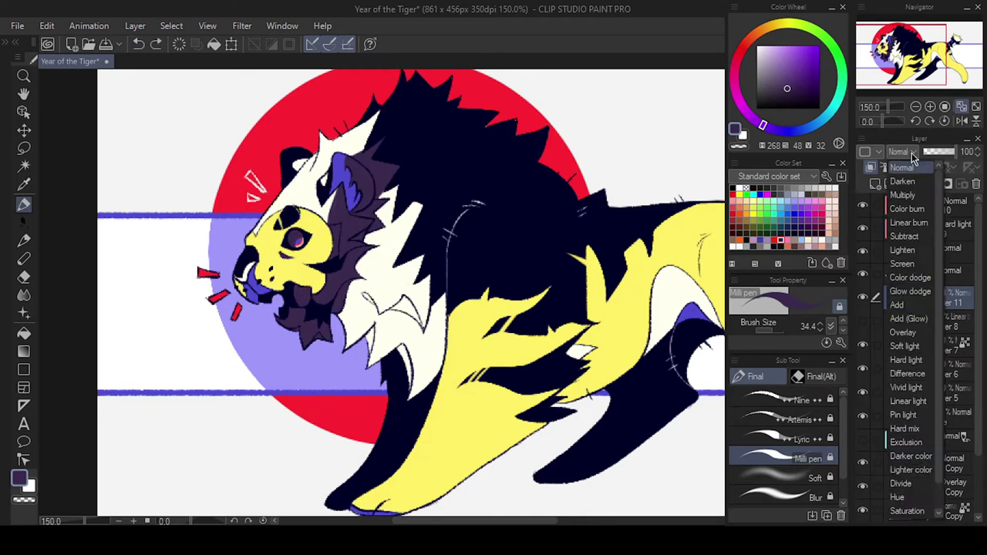
pyautogui.click(905, 223)
pyautogui.moveTo(952, 151); pyautogui.dragTo(934, 151)
# Shade the near front leg, belly, hind leg and tail on Layer 11 with the dark purple
pyautogui.press('g')
pyautogui.click(447, 351)
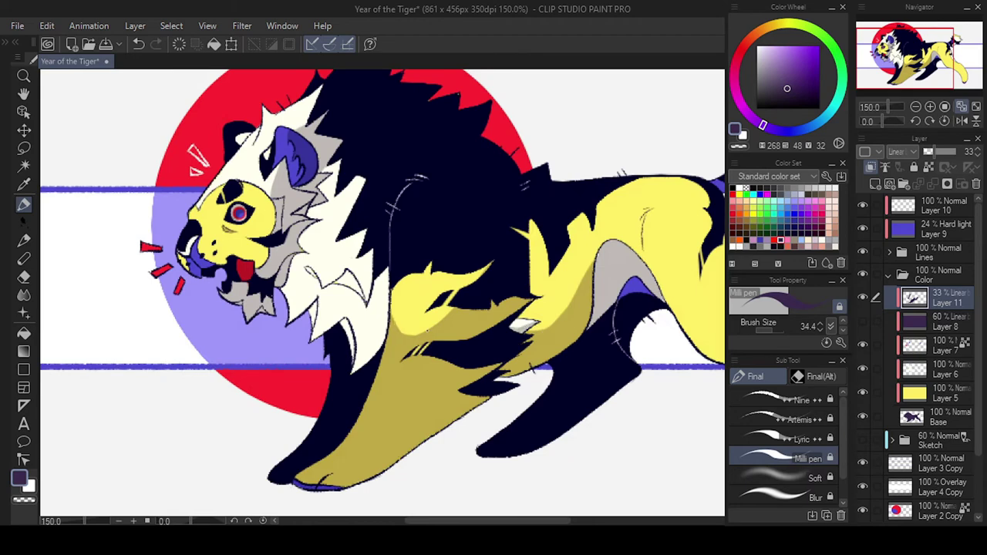
pyautogui.moveTo(386, 293); pyautogui.dragTo(300, 319)
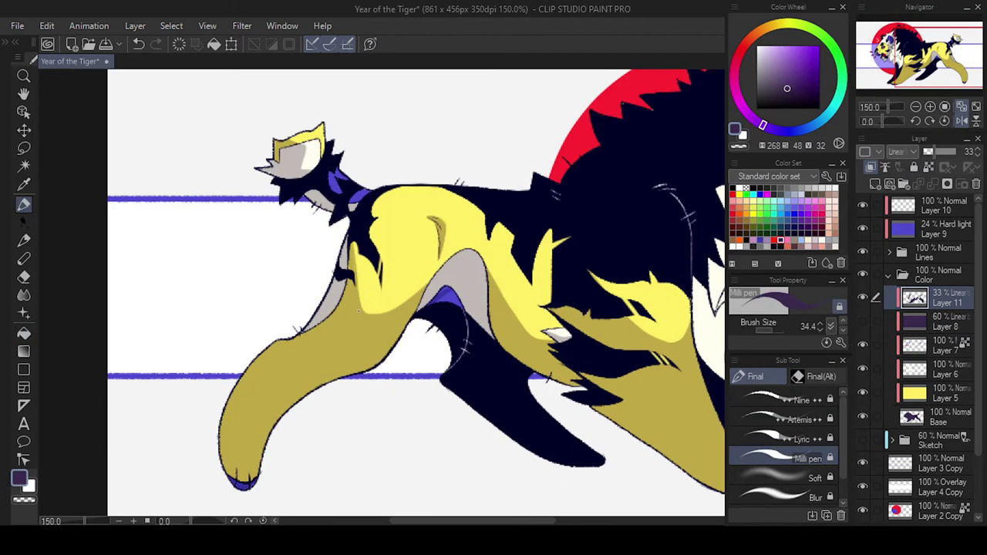
pyautogui.press('h')
pyautogui.scroll(3, 254, 231)
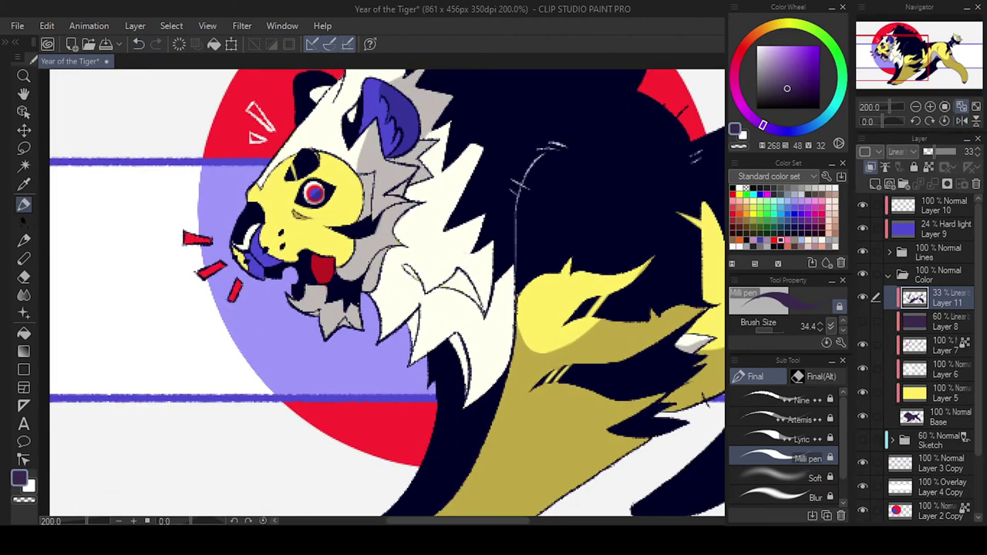
# Hide Layer 8 and paint shadow over the chest and lower neck fur on Layer 11
pyautogui.click(915, 370)
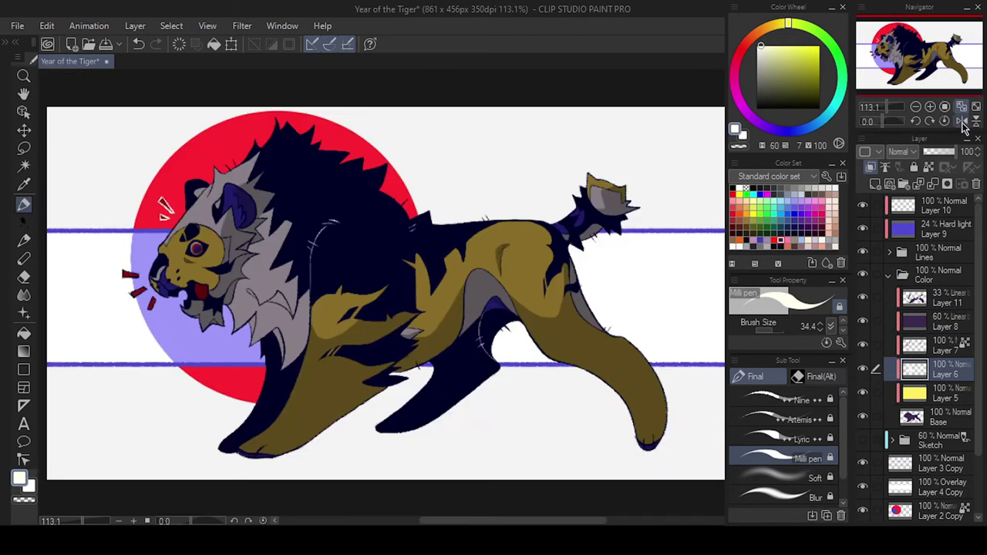
pyautogui.click(864, 324)
pyautogui.click(915, 298)
pyautogui.scroll(3, 309, 247)
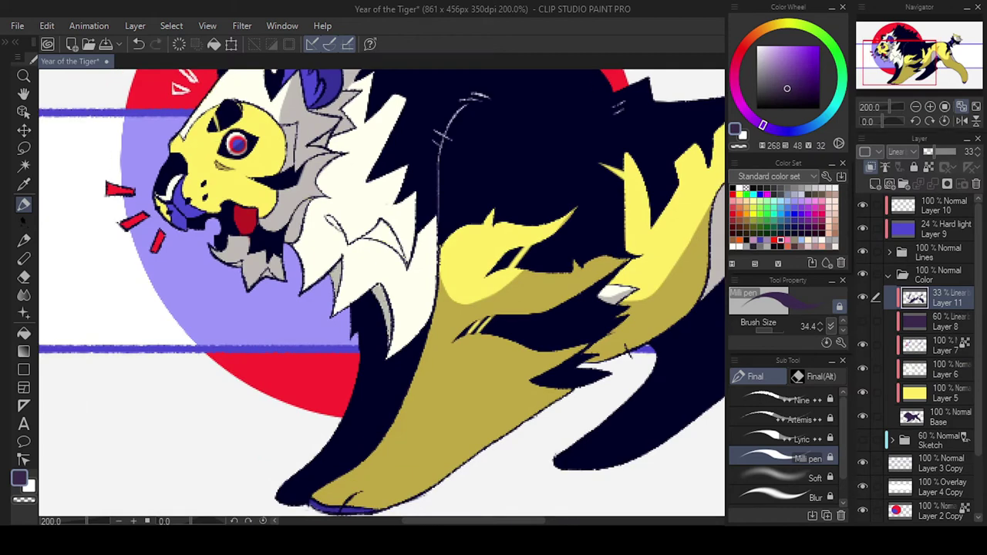
pyautogui.scroll(-1, 671, 141)
pyautogui.moveTo(369, 364); pyautogui.dragTo(440, 264)
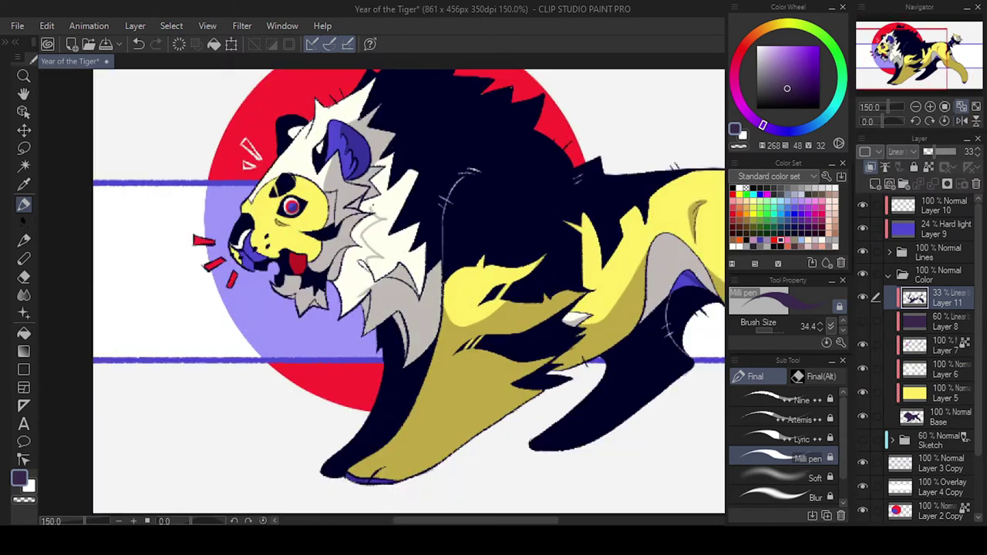
pyautogui.moveTo(374, 220); pyautogui.dragTo(344, 313)
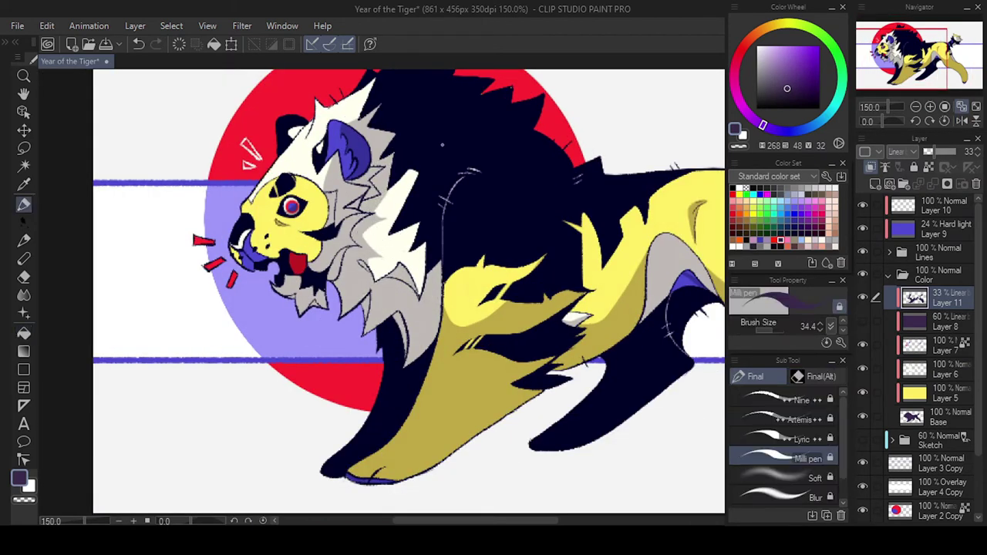
# Undo the last shadow stroke and raise Layer 11's opacity to 40%
pyautogui.click(138, 47)
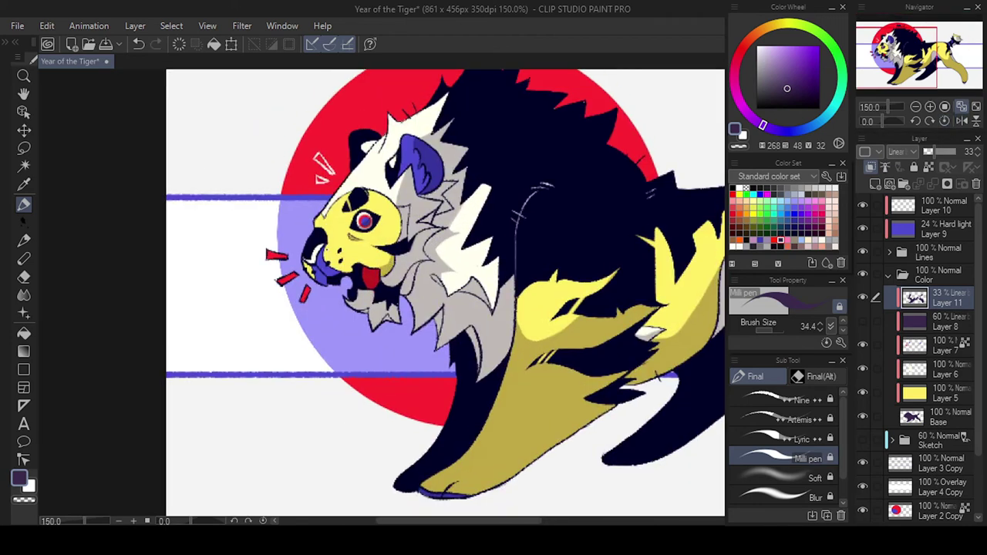
pyautogui.scroll(1, 354, 228)
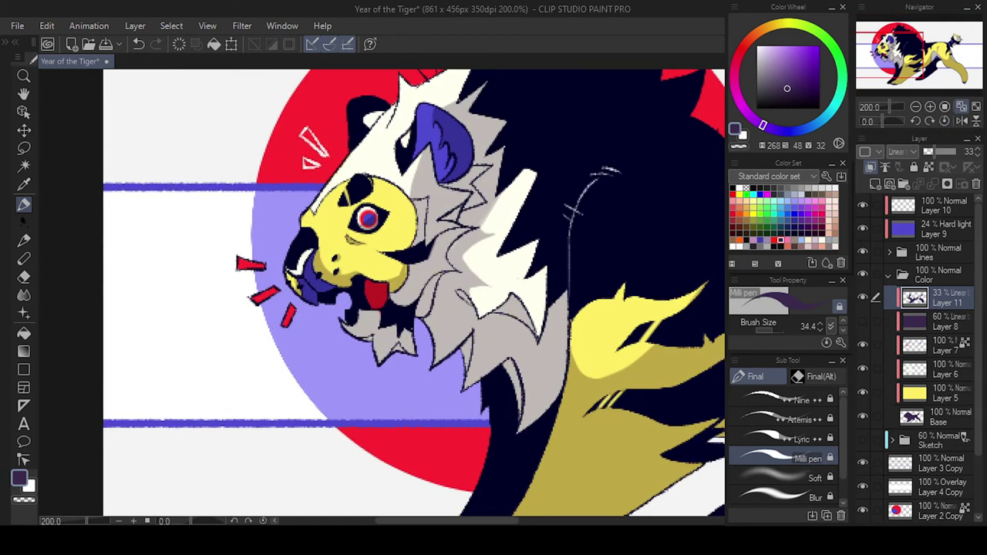
pyautogui.scroll(-1, 386, 296)
pyautogui.press('h')
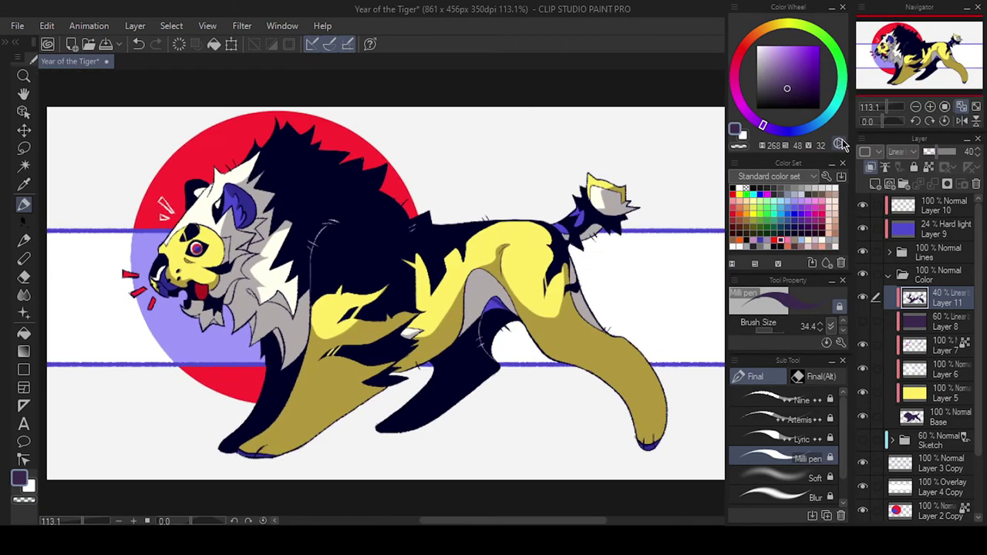
pyautogui.click(912, 62)
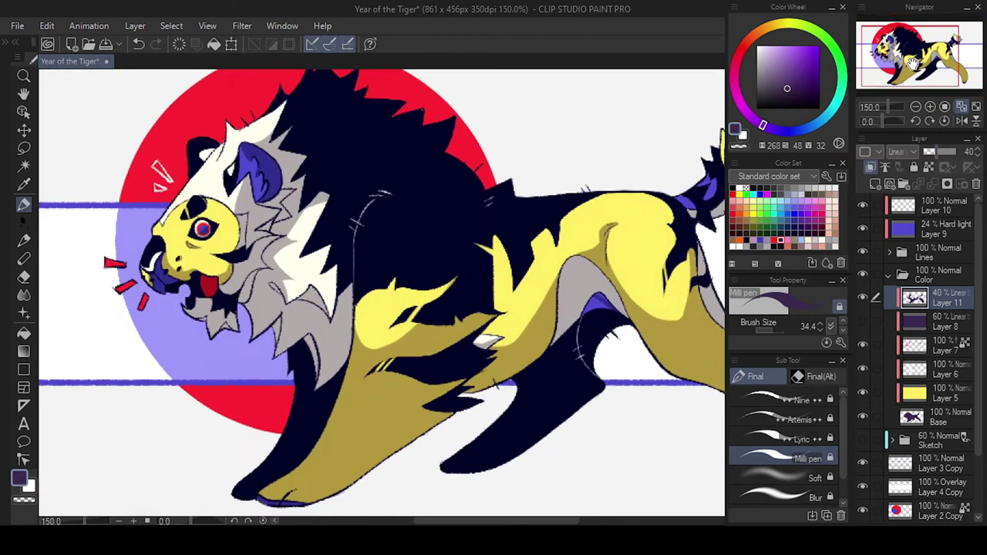
pyautogui.scroll(1, 912, 62)
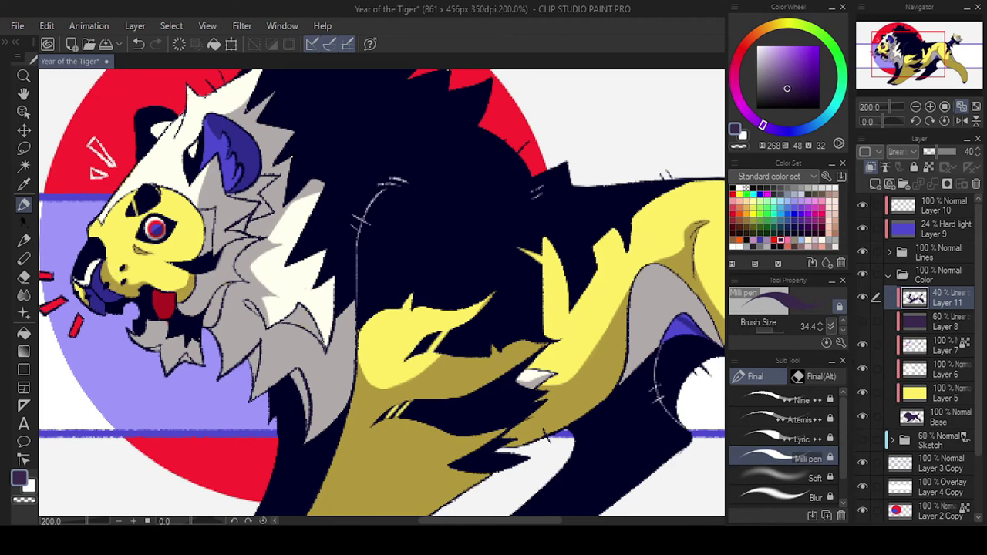
# Duplicate Layer 11, hide the copy, and soften the shadow edges on the original Layer 11 with the Blur tool
pyautogui.hotkey('ctrl', 'c')
pyautogui.hotkey('ctrl', 'v')
pyautogui.press('j')
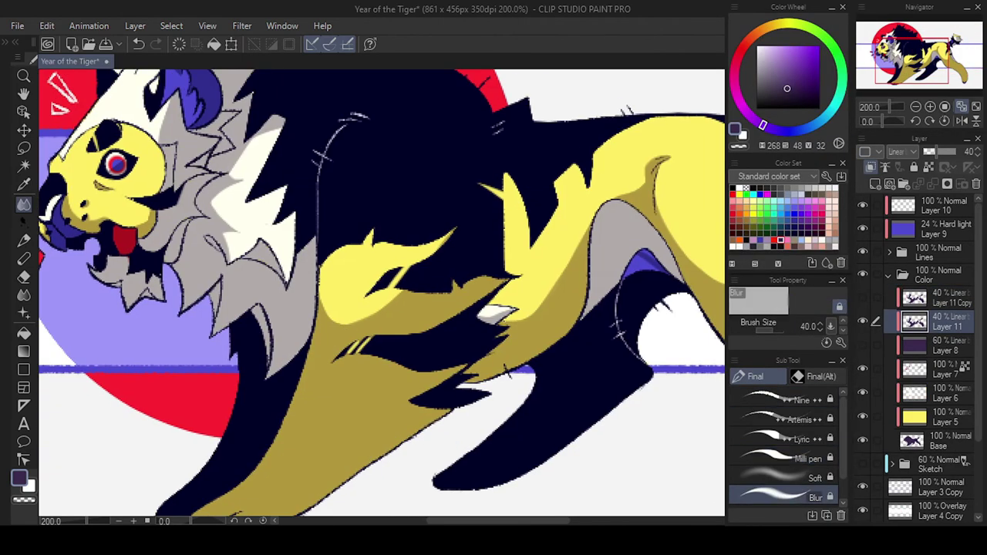
pyautogui.scroll(-1, 912, 61)
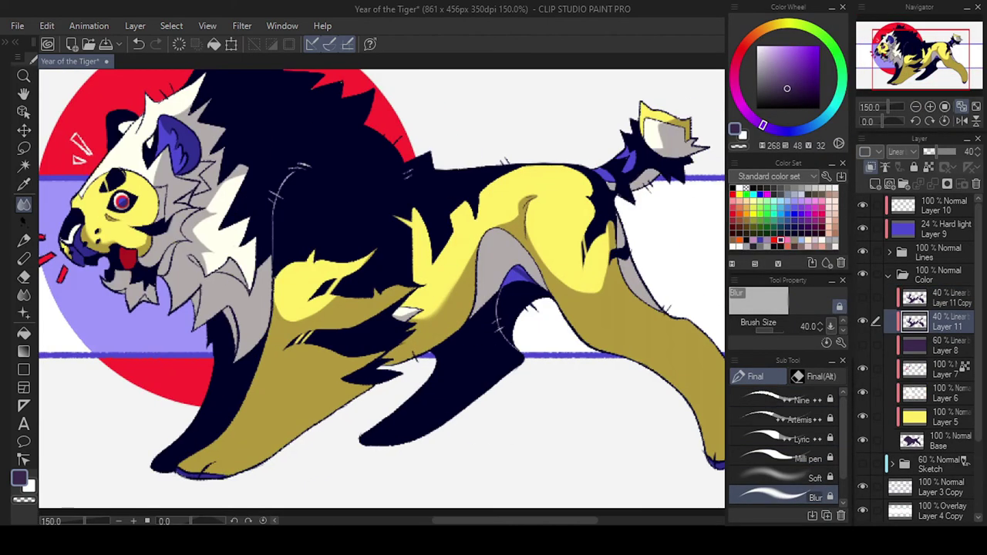
# Lower the opacity of Layer 11 to 34%
pyautogui.click(916, 107)
pyautogui.click(939, 154)
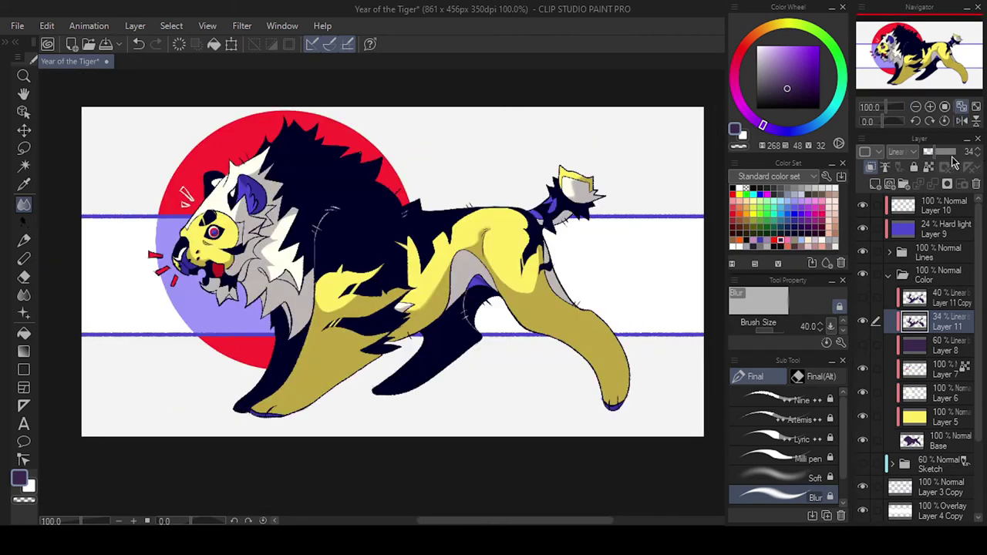
# Show Layer 11 Copy over the softened Layer 11 shading to compare the two versions
pyautogui.click(930, 107)
pyautogui.click(806, 458)
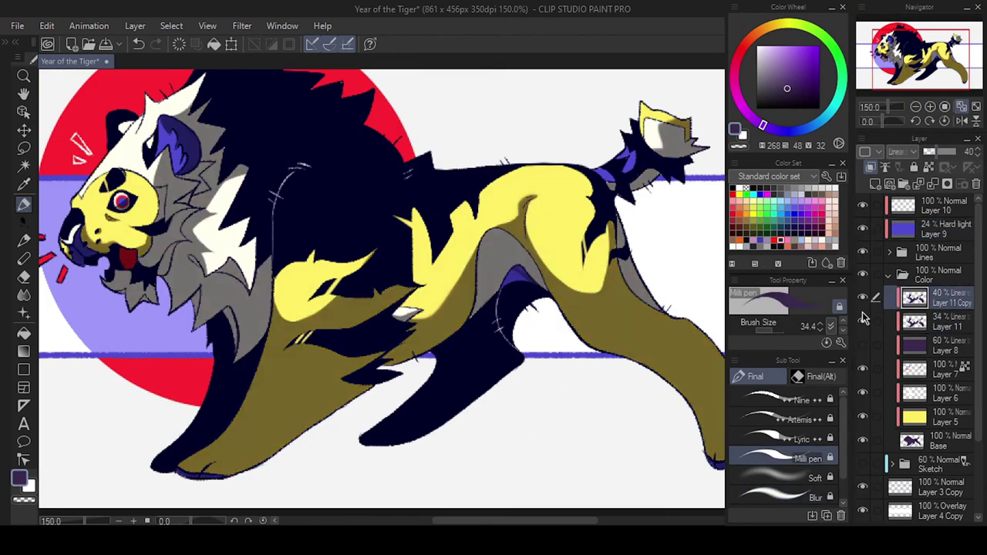
pyautogui.click(960, 107)
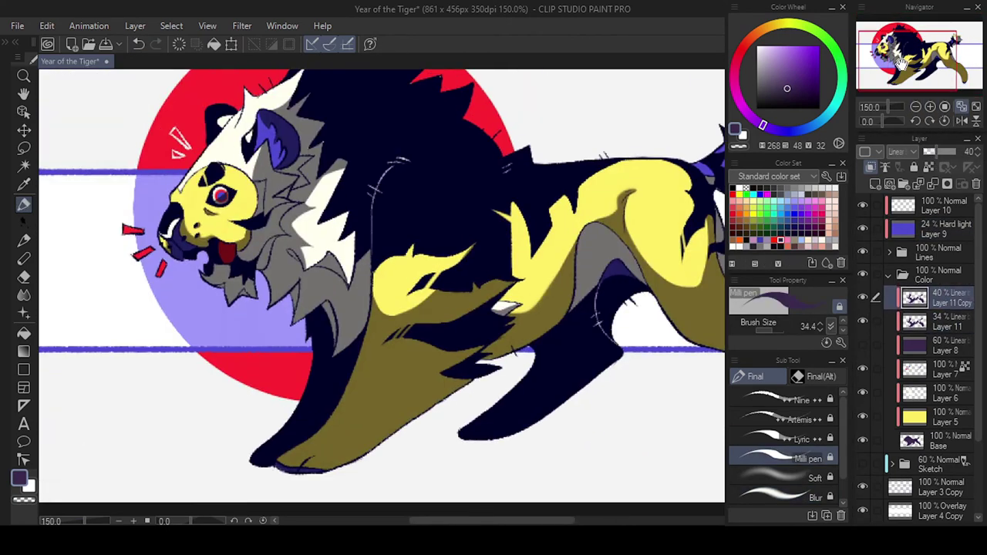
# Try a higher opacity on the Hard light Layer 9
pyautogui.click(937, 229)
pyautogui.moveTo(933, 152); pyautogui.dragTo(946, 154)
pyautogui.click(945, 107)
pyautogui.hotkey('ctrl', 'z')
pyautogui.hotkey('ctrl', 'z')
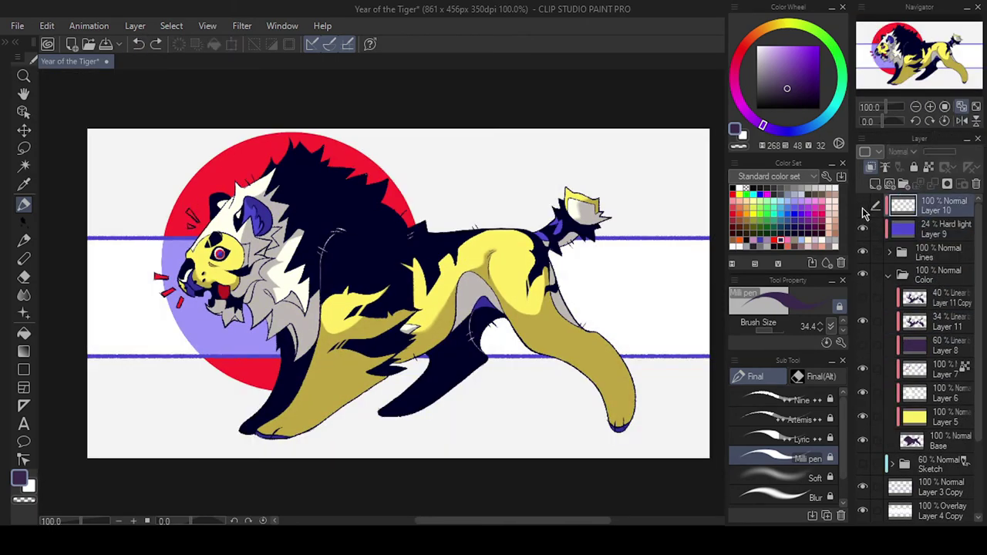
# Check the mirrored canvas, add clipped Layer 12 above Layer 11 in a Linear blending mode, and open the filters for it
pyautogui.click(961, 121)
pyautogui.click(961, 121)
pyautogui.click(960, 107)
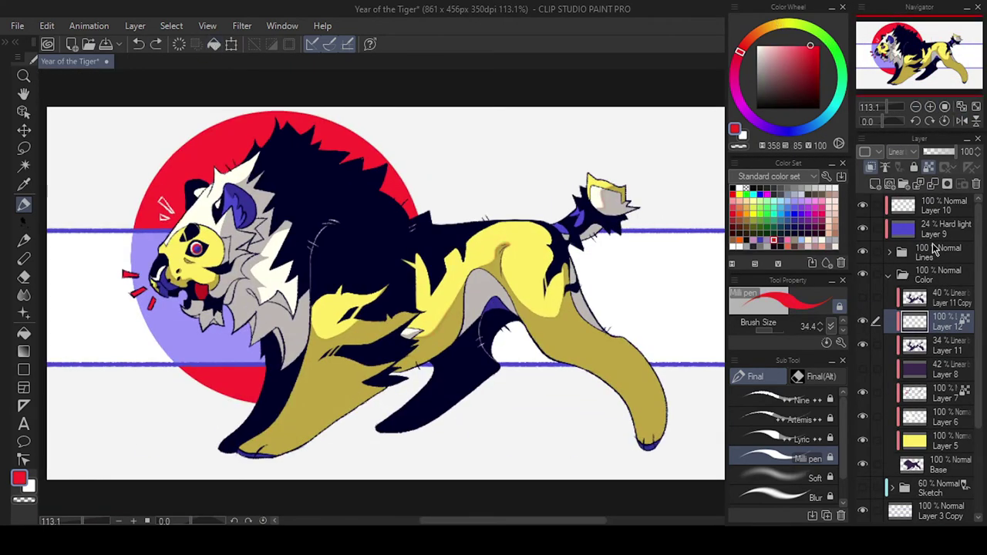
pyautogui.click(242, 25)
pyautogui.moveTo(262, 46)
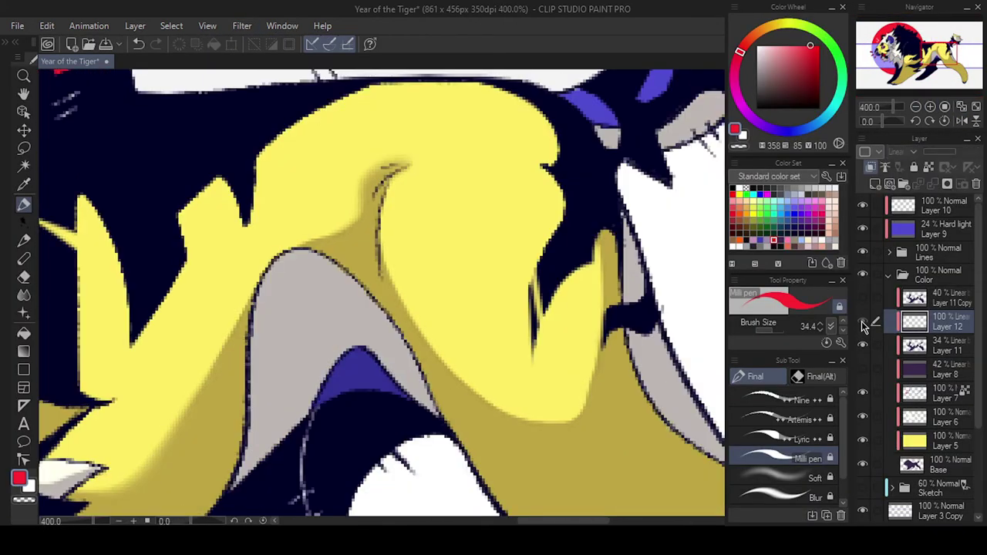
# Hide Layer 10 and set the Hard light Layer 9's opacity to 34%
pyautogui.click(961, 107)
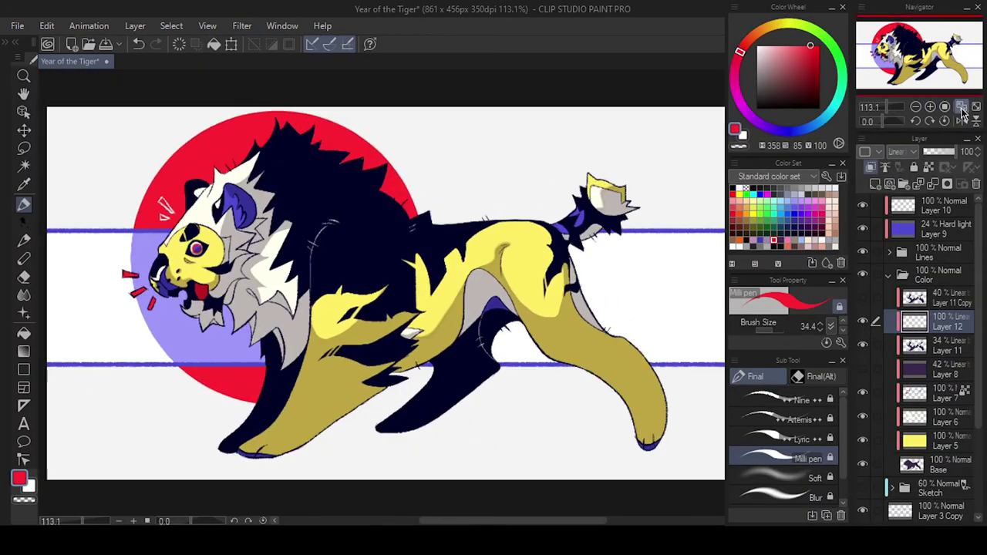
pyautogui.click(865, 231)
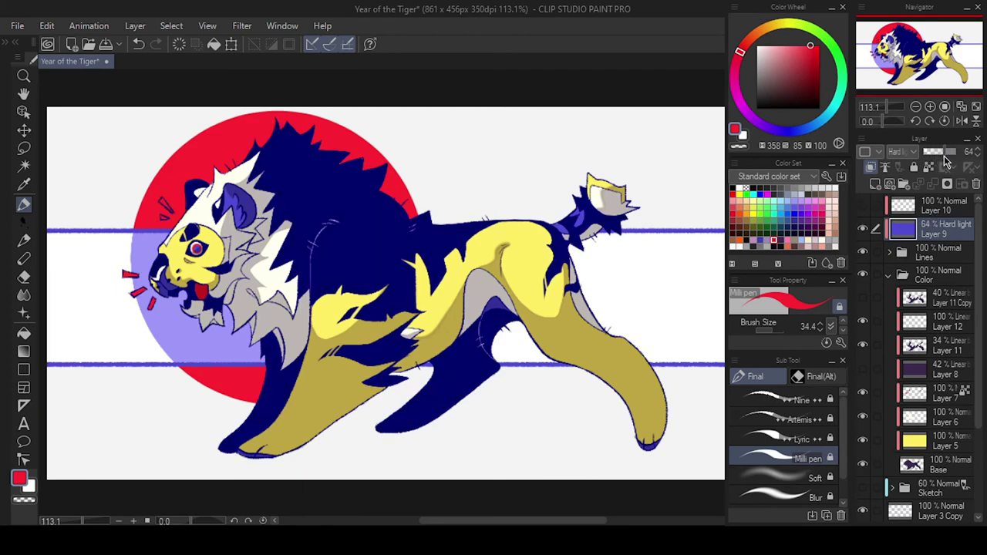
pyautogui.moveTo(946, 152); pyautogui.dragTo(935, 153)
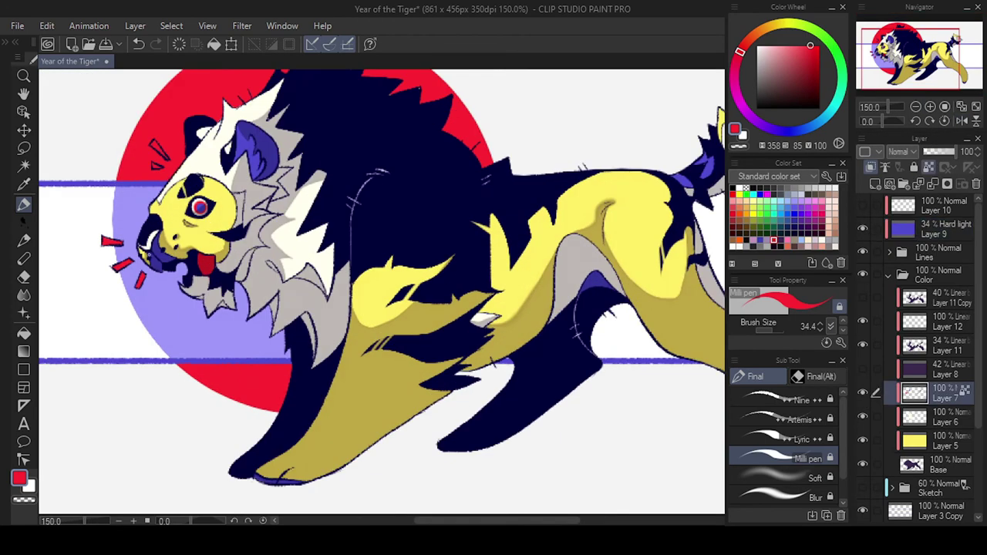
# Recolor the accent marks beside the tiger's head and mouth white on Layer 7, checking them in a mirrored view
pyautogui.press('x')
pyautogui.hotkey('ctrl', '0')
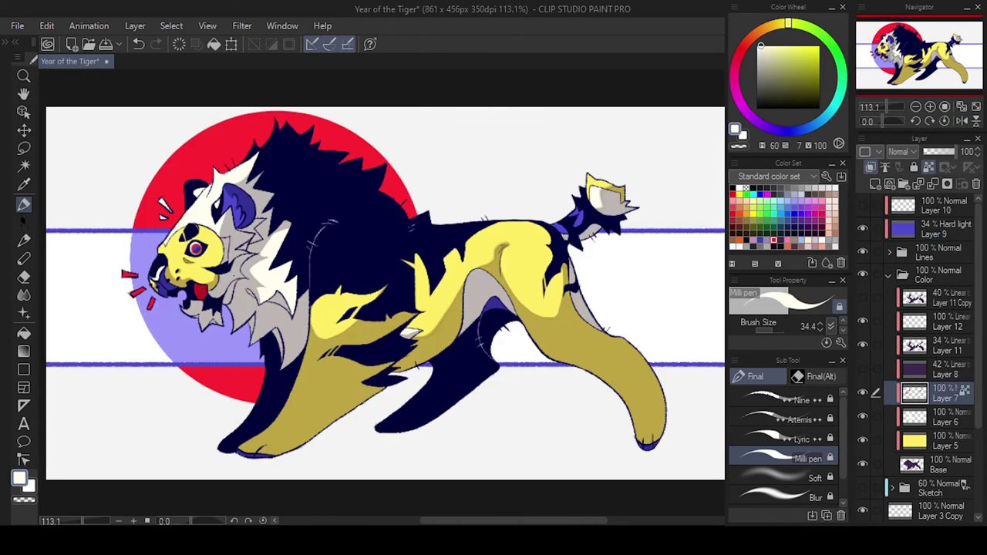
pyautogui.press('x')
pyautogui.click(139, 45)
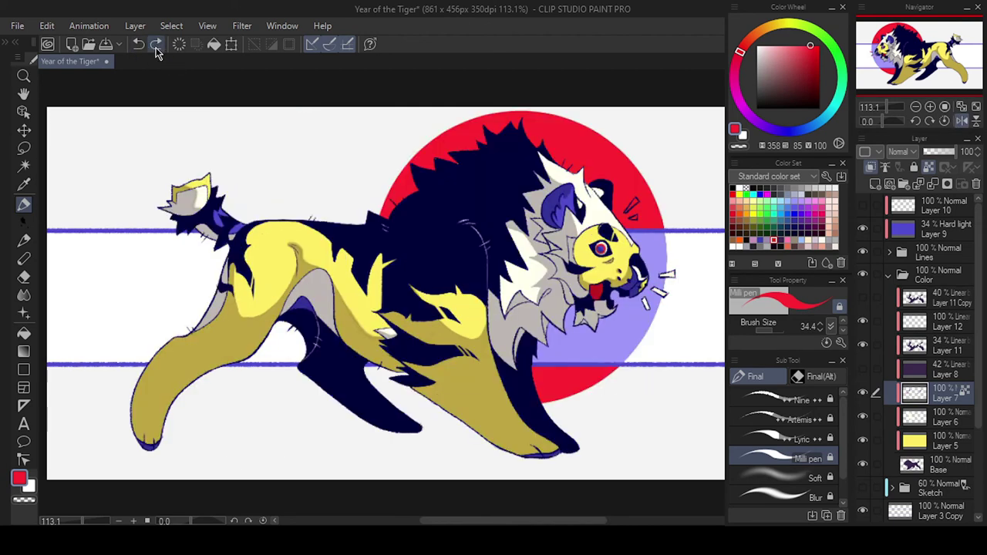
pyautogui.click(962, 121)
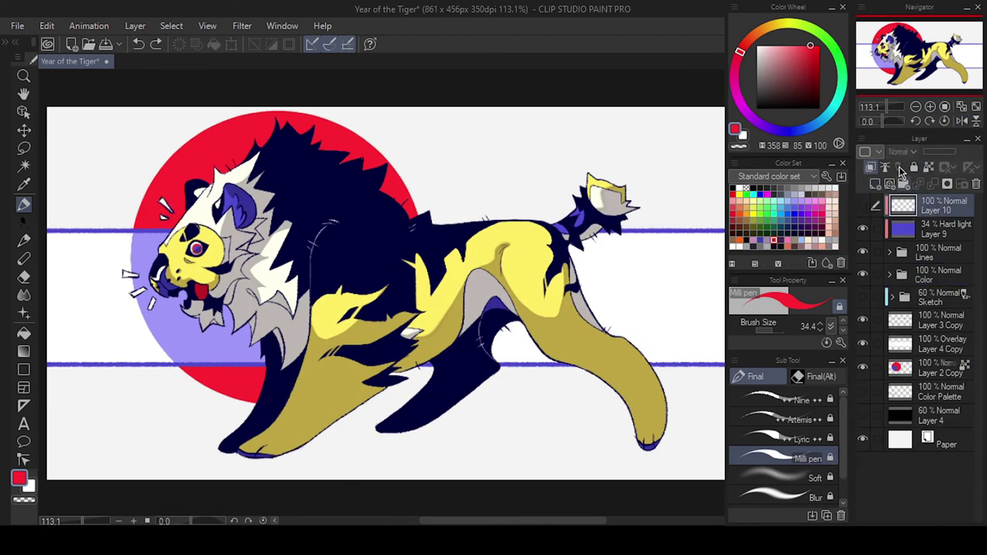
# Build red, green and blue channel layers above the artwork for color fringing, and render Perlin noise on a new top layer
pyautogui.click(251, 429)
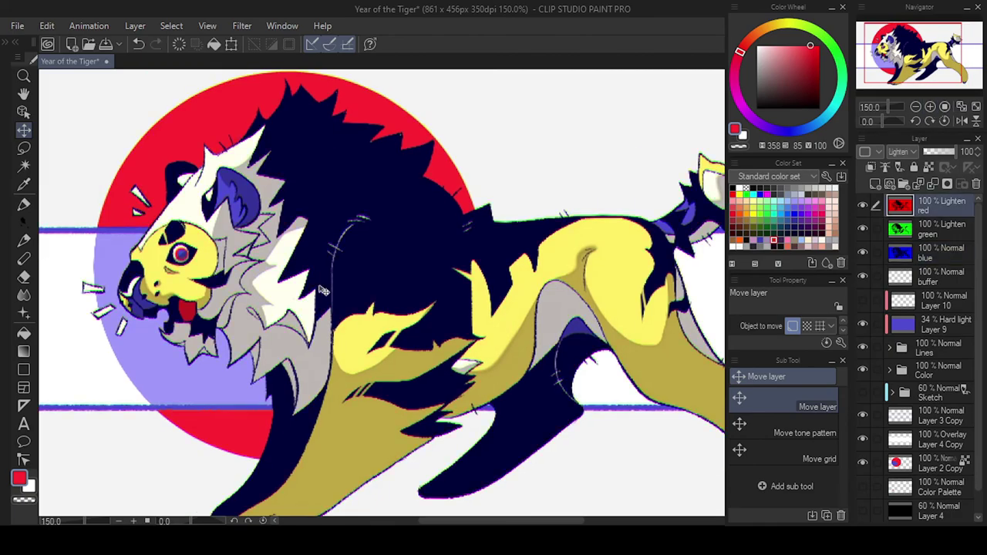
pyautogui.hotkey('ctrl', 'z')
pyautogui.hotkey('ctrl', 'z')
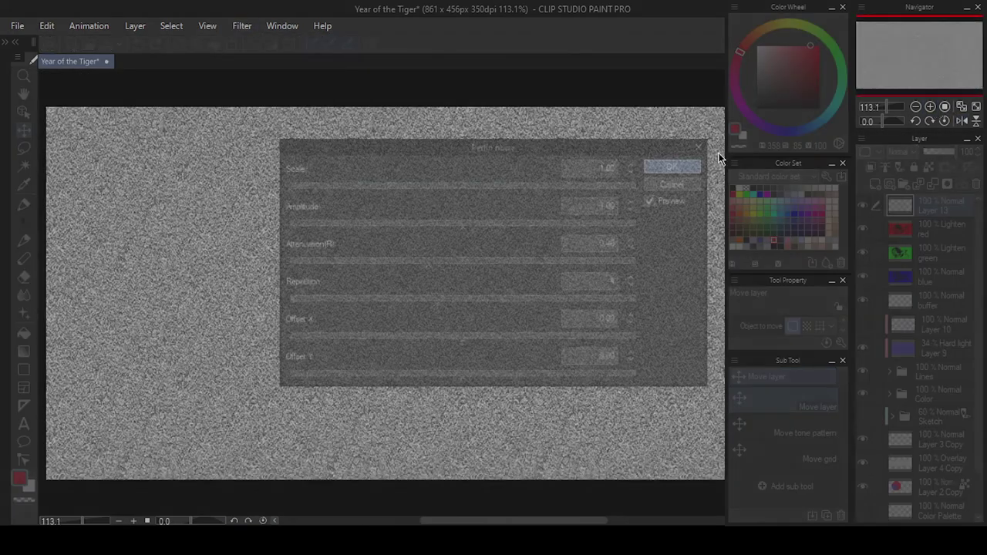